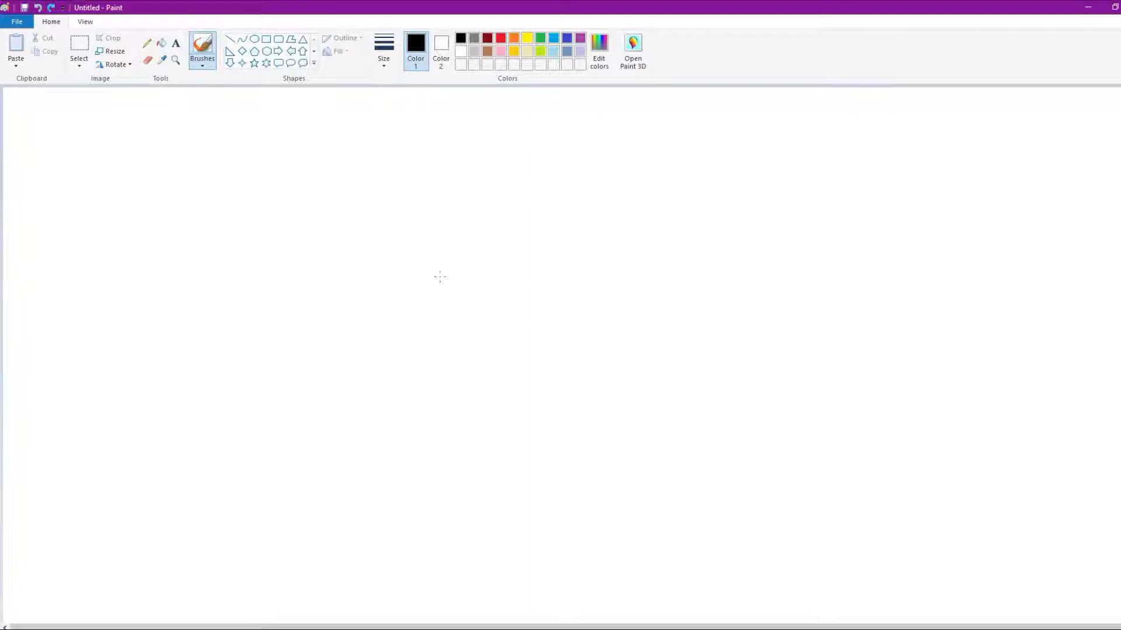
# Finish the round head outline, undoing a bad first body stroke.
pyautogui.moveTo(426, 278)
pyautogui.mouseDown()
pyautogui.moveTo(652, 206)
pyautogui.moveTo(595, 371)
pyautogui.moveTo(421, 271)
pyautogui.moveTo(430, 254)
pyautogui.mouseUp()
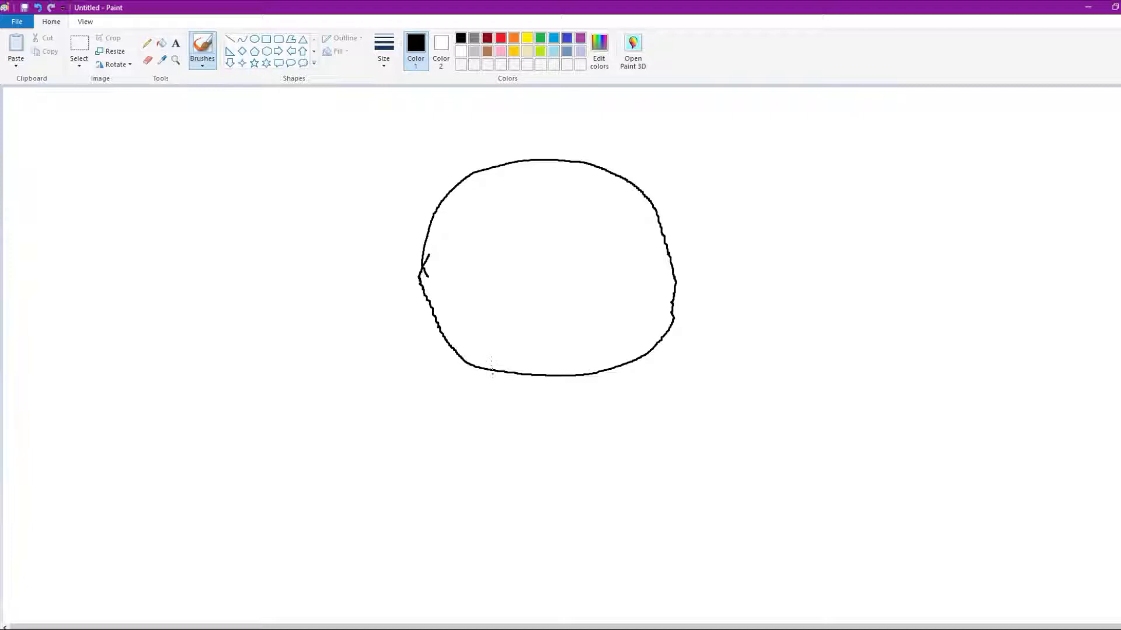
pyautogui.moveTo(490, 372); pyautogui.dragTo(463, 517)
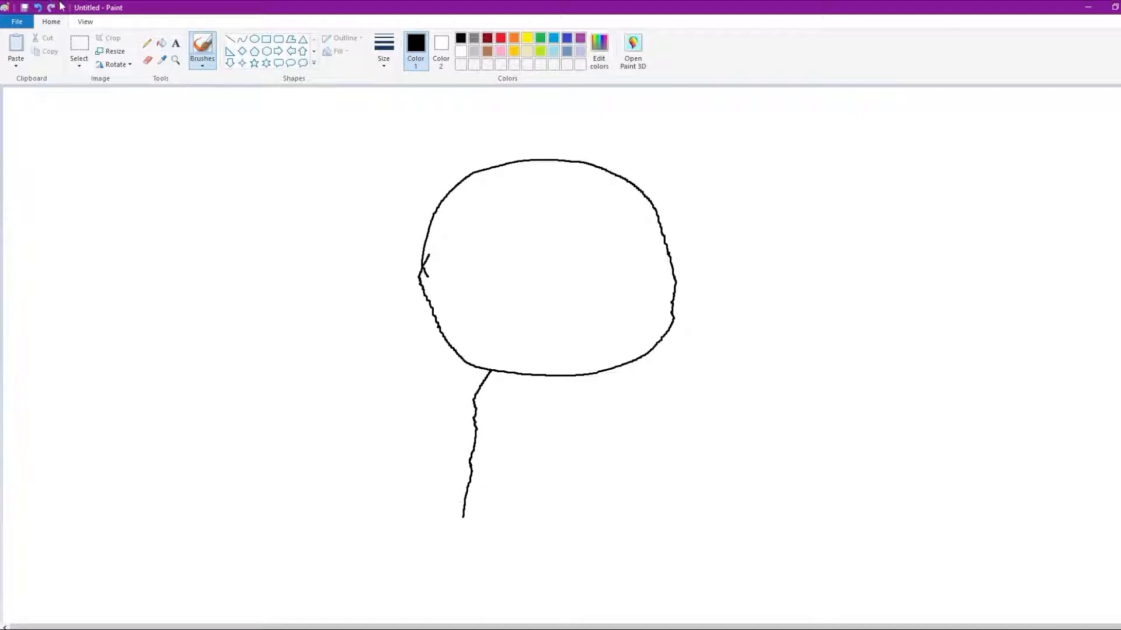
pyautogui.click(38, 8)
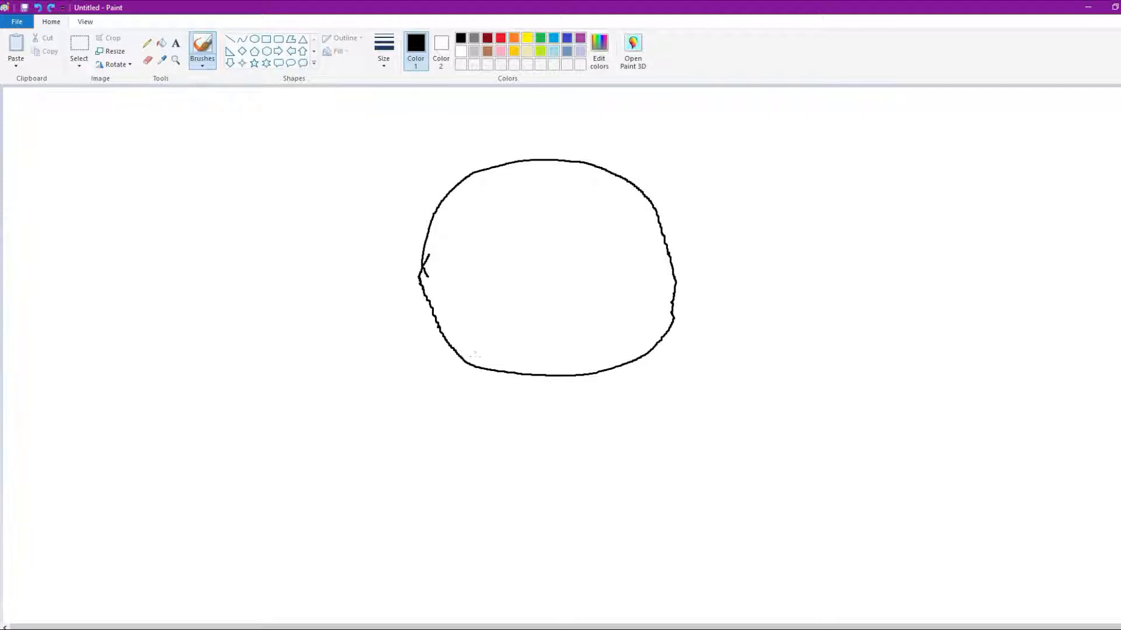
# Draw a boxy rectangular body outline below the head, redoing a lopsided attempt.
pyautogui.moveTo(483, 368)
pyautogui.mouseDown()
pyautogui.moveTo(494, 539)
pyautogui.moveTo(593, 373)
pyautogui.mouseUp()
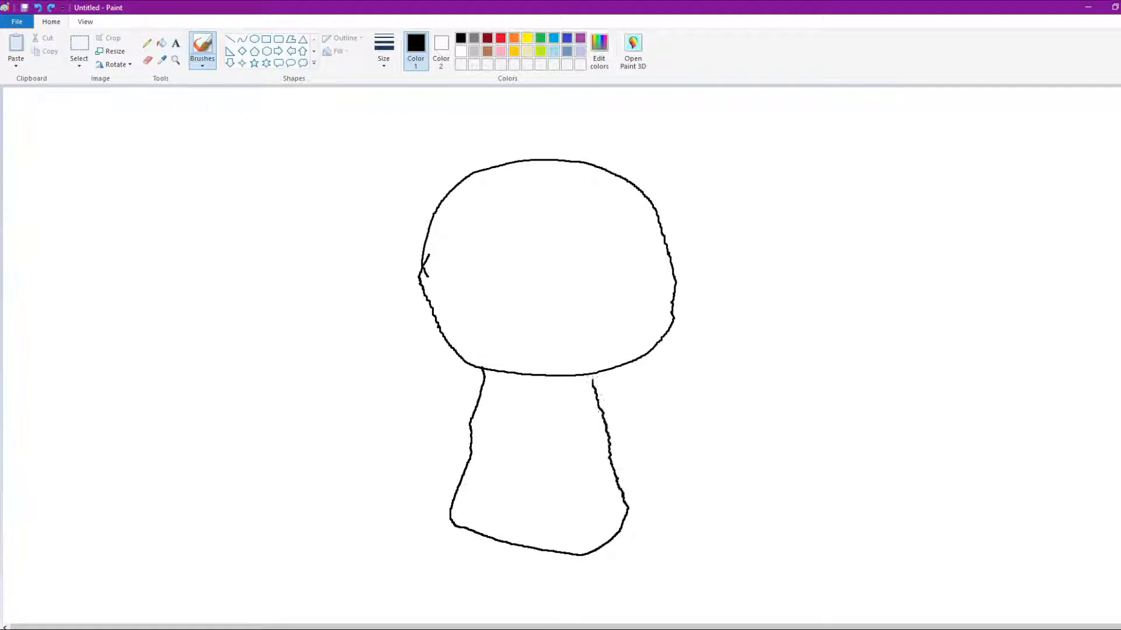
pyautogui.click(38, 8)
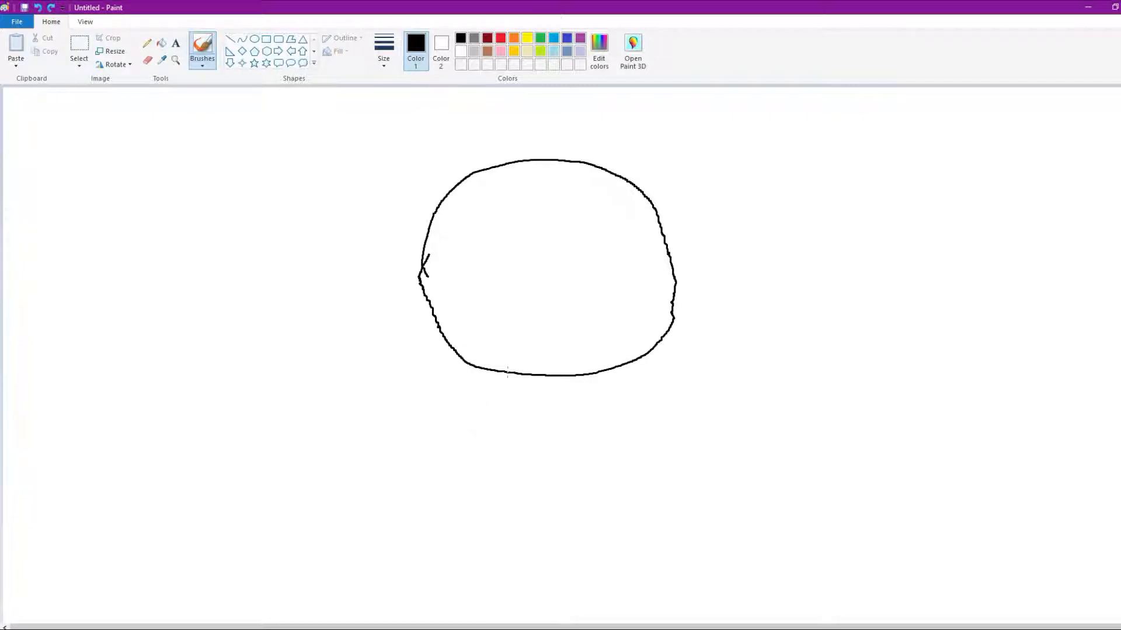
pyautogui.moveTo(508, 372)
pyautogui.mouseDown()
pyautogui.moveTo(607, 545)
pyautogui.moveTo(628, 544)
pyautogui.moveTo(639, 437)
pyautogui.moveTo(613, 369)
pyautogui.mouseUp()
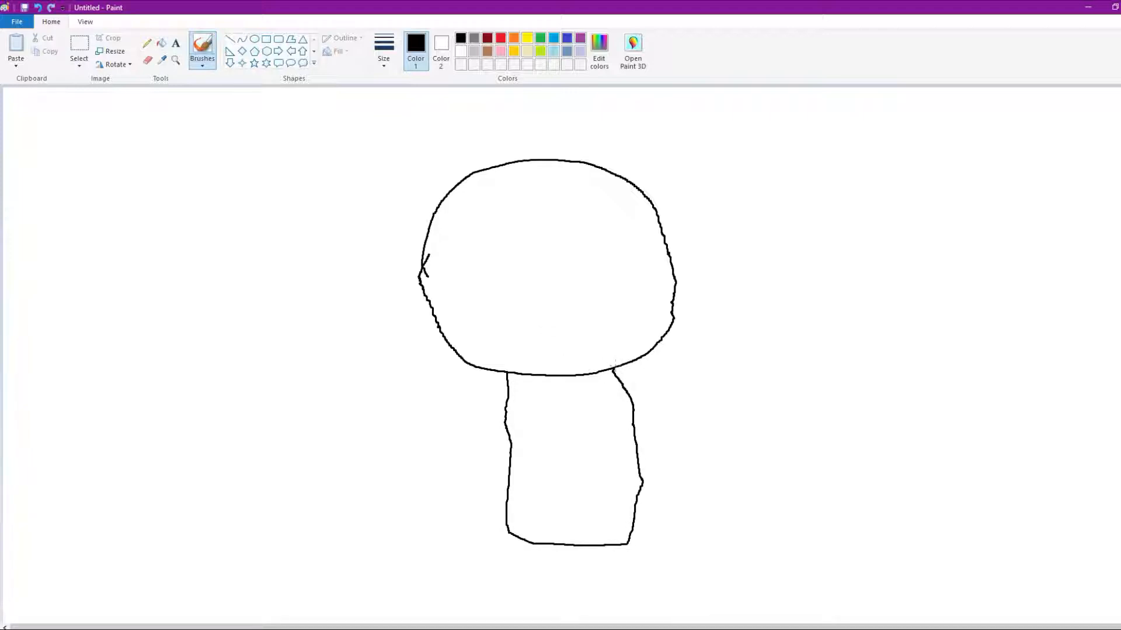
# Draw curved arms down both sides of the body, redrawing the left arm.
pyautogui.moveTo(615, 370)
pyautogui.mouseDown()
pyautogui.moveTo(653, 386)
pyautogui.moveTo(672, 451)
pyautogui.moveTo(661, 499)
pyautogui.moveTo(636, 522)
pyautogui.mouseUp()
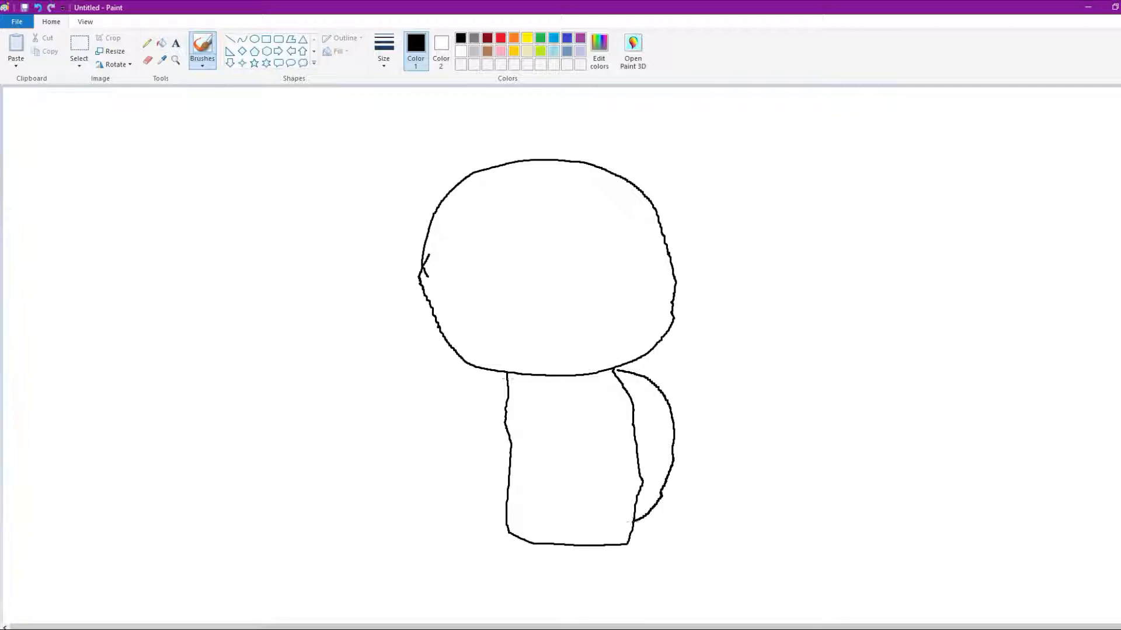
pyautogui.moveTo(507, 377)
pyautogui.mouseDown()
pyautogui.moveTo(477, 412)
pyautogui.moveTo(521, 504)
pyautogui.mouseUp()
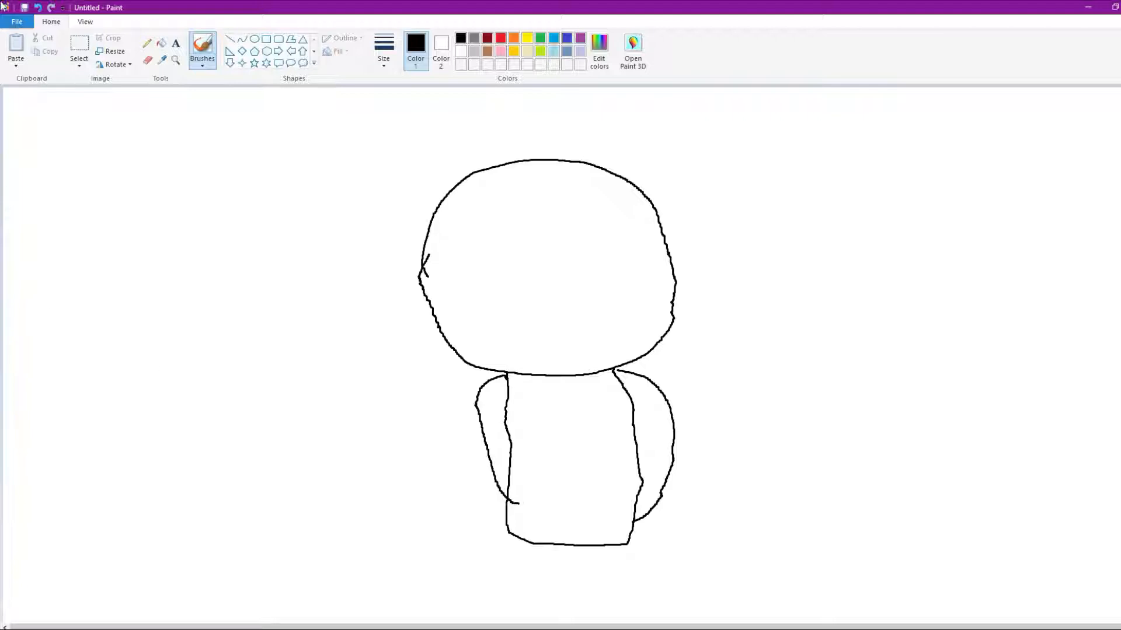
pyautogui.click(39, 8)
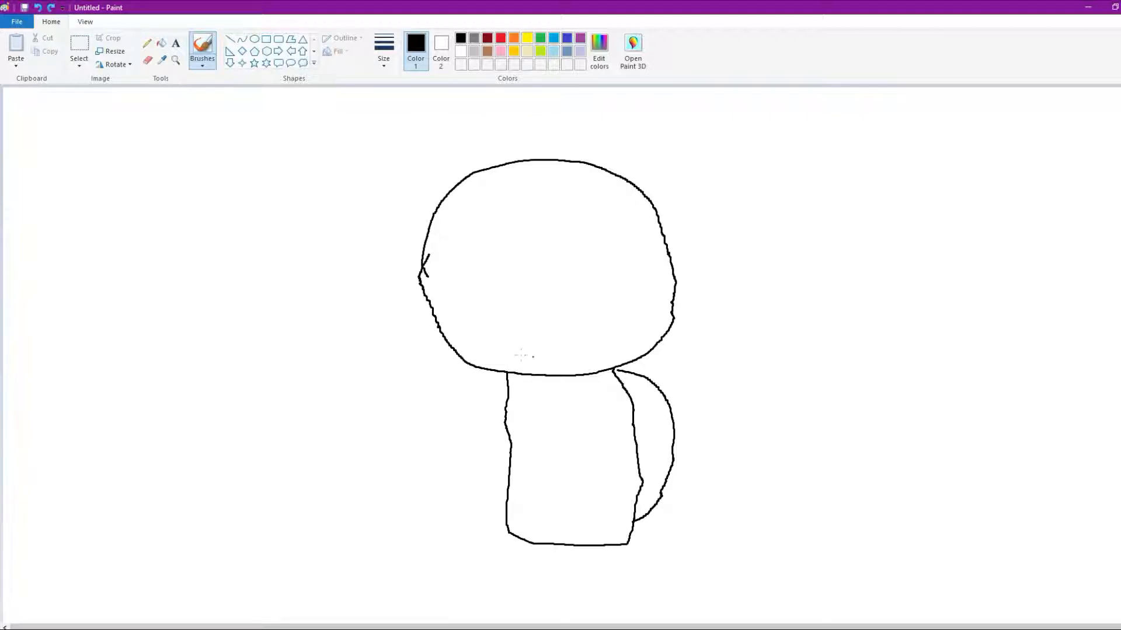
pyautogui.moveTo(508, 376)
pyautogui.mouseDown()
pyautogui.moveTo(494, 491)
pyautogui.moveTo(507, 500)
pyautogui.mouseUp()
# Draw wavy vertical jacket lines down the front of the torso, undoing extra lines.
pyautogui.moveTo(541, 378)
pyautogui.mouseDown()
pyautogui.moveTo(547, 543)
pyautogui.moveTo(569, 373)
pyautogui.moveTo(588, 420)
pyautogui.moveTo(585, 545)
pyautogui.mouseUp()
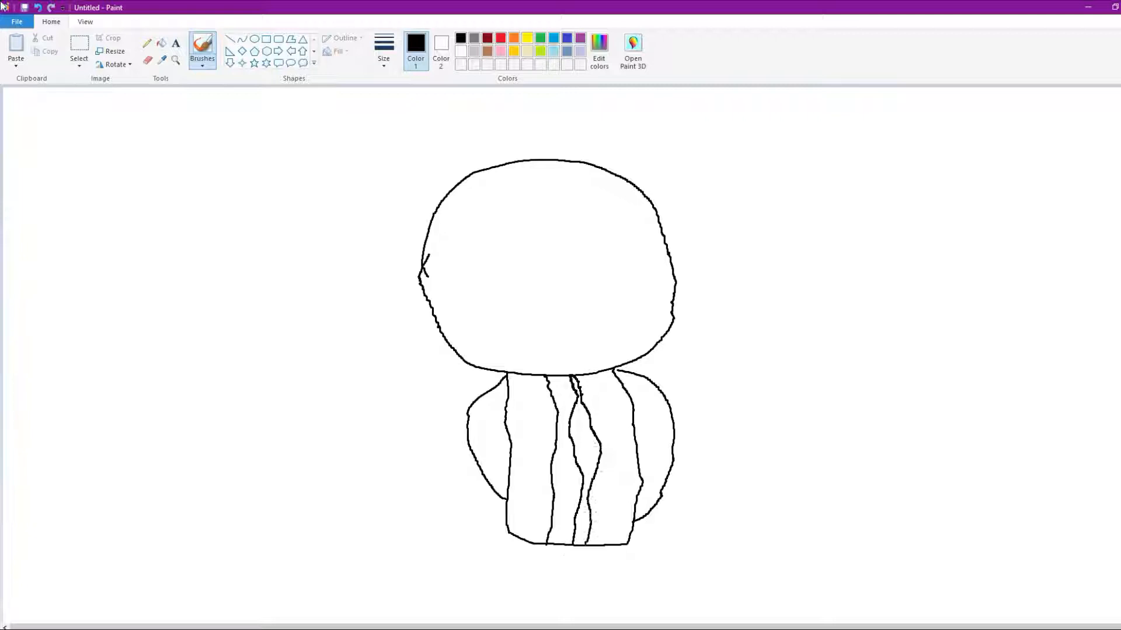
pyautogui.click(40, 9)
pyautogui.click(41, 9)
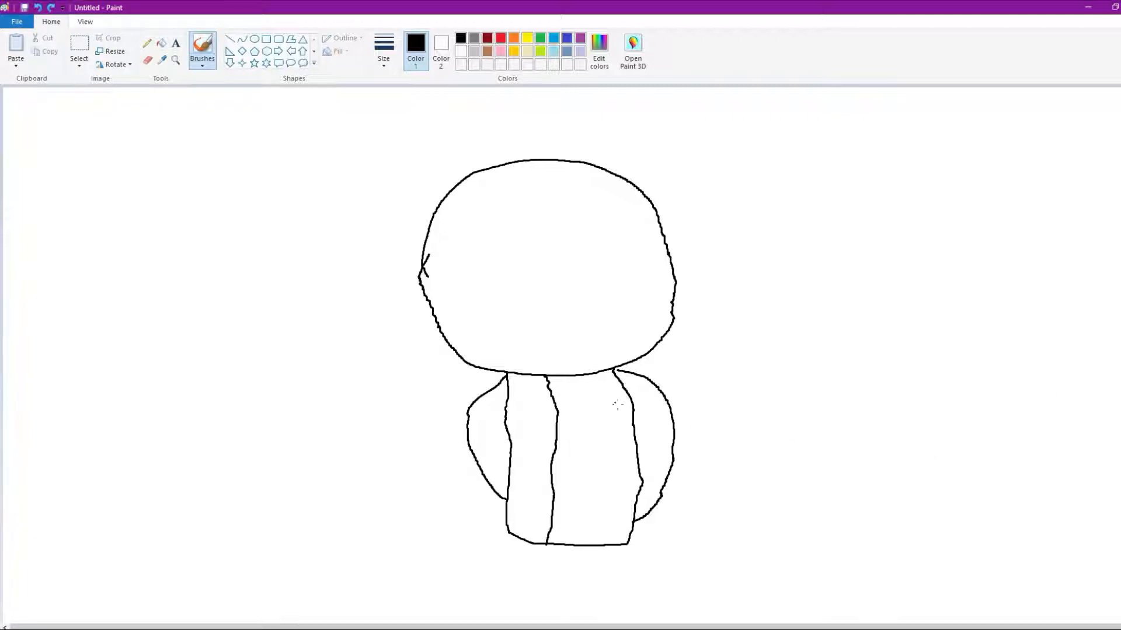
pyautogui.moveTo(588, 372)
pyautogui.mouseDown()
pyautogui.moveTo(595, 542)
pyautogui.moveTo(598, 372)
pyautogui.moveTo(595, 399)
pyautogui.moveTo(546, 399)
pyautogui.moveTo(550, 506)
pyautogui.moveTo(536, 543)
pyautogui.mouseUp()
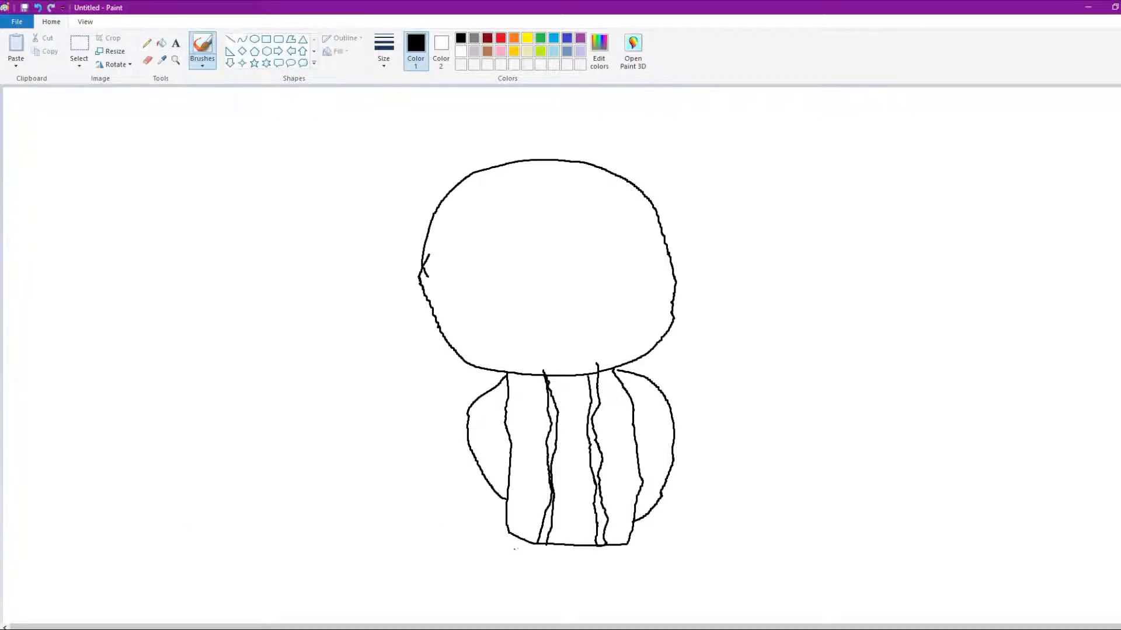
# Draw the leg outlines below the body with a stripe on each pant leg.
pyautogui.moveTo(508, 531)
pyautogui.mouseDown()
pyautogui.moveTo(517, 608)
pyautogui.moveTo(560, 606)
pyautogui.moveTo(573, 562)
pyautogui.moveTo(588, 604)
pyautogui.moveTo(617, 603)
pyautogui.moveTo(629, 537)
pyautogui.mouseUp()
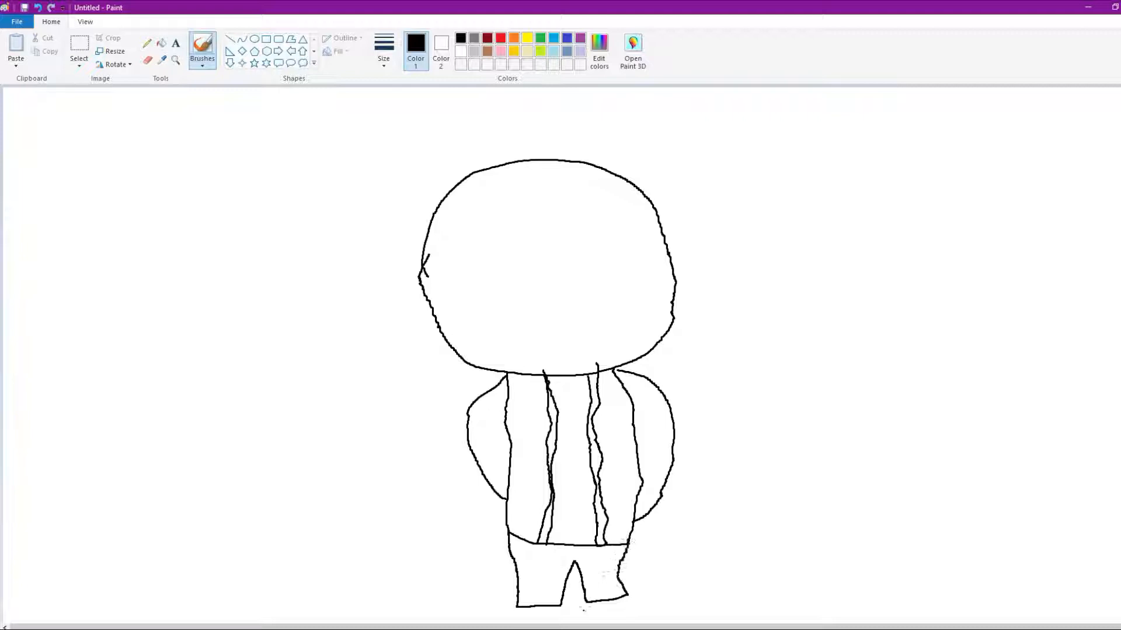
pyautogui.moveTo(592, 596); pyautogui.dragTo(618, 624)
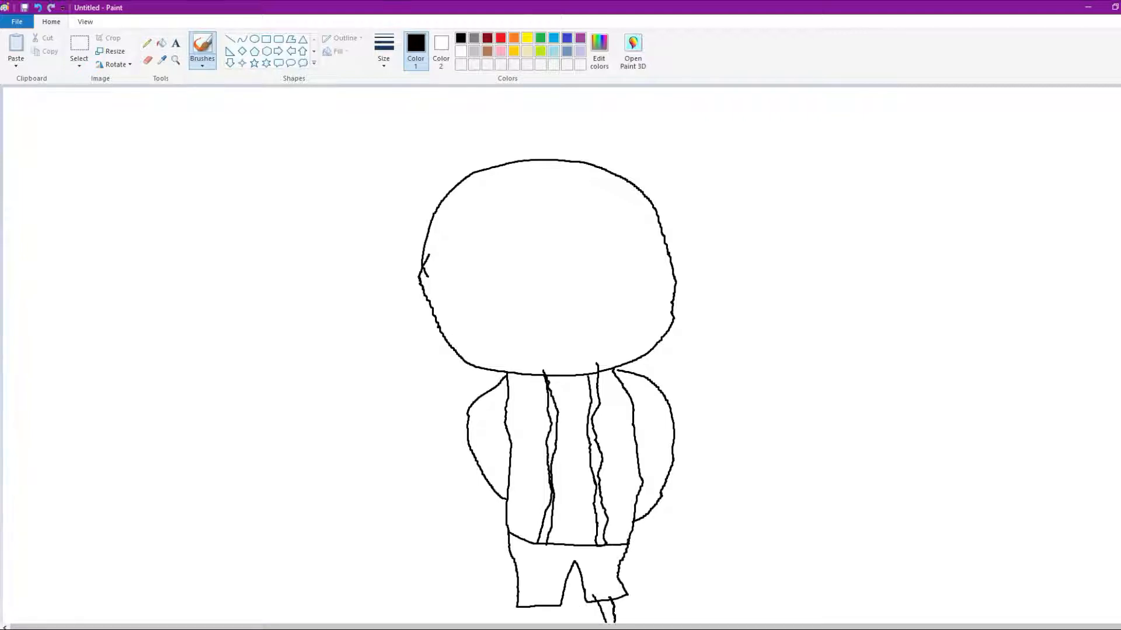
pyautogui.moveTo(534, 604)
pyautogui.mouseDown()
pyautogui.moveTo(536, 624)
pyautogui.moveTo(553, 623)
pyautogui.mouseUp()
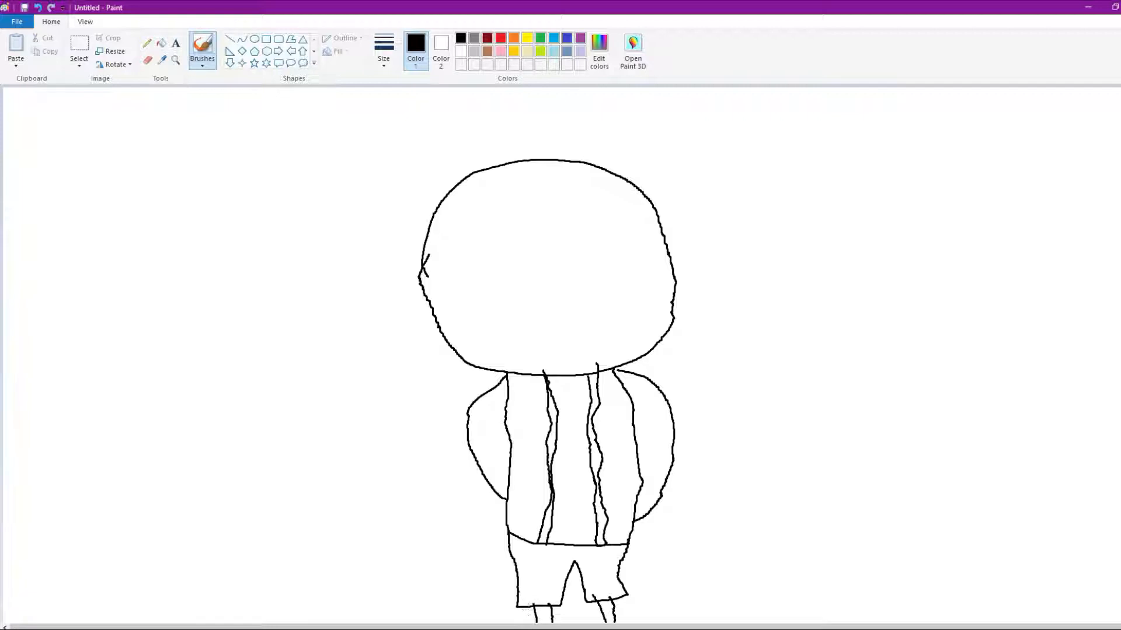
pyautogui.moveTo(532, 612)
pyautogui.mouseDown()
pyautogui.moveTo(538, 555)
pyautogui.moveTo(543, 604)
pyautogui.mouseUp()
pyautogui.moveTo(595, 601)
pyautogui.mouseDown()
pyautogui.moveTo(590, 550)
pyautogui.moveTo(613, 611)
pyautogui.mouseUp()
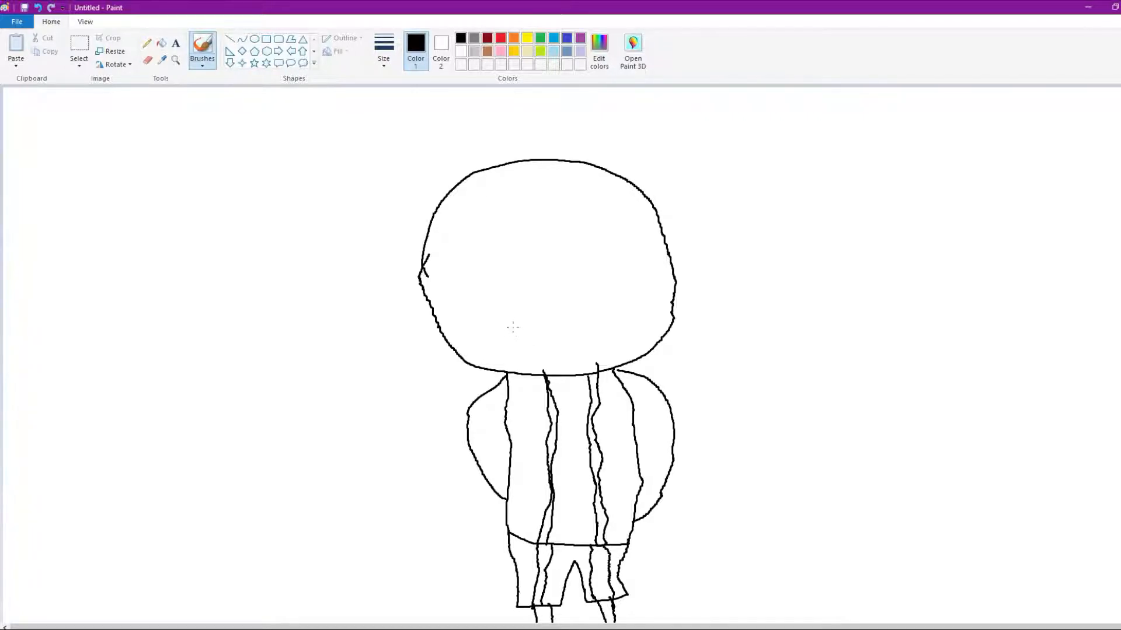
# Sketch a wide grinning mouth in the lower part of the head.
pyautogui.moveTo(511, 328)
pyautogui.mouseDown()
pyautogui.moveTo(595, 362)
pyautogui.moveTo(504, 352)
pyautogui.moveTo(509, 326)
pyautogui.mouseUp()
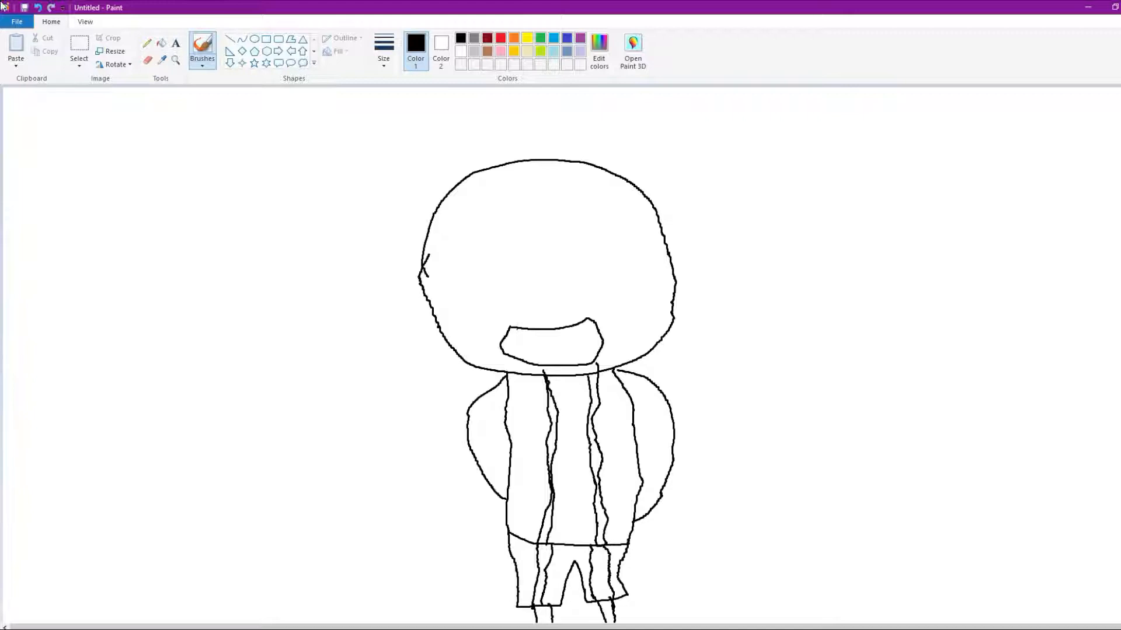
# Replace the grin with a straight Line-tool top edge for the mouth, redrawn once.
pyautogui.click(40, 7)
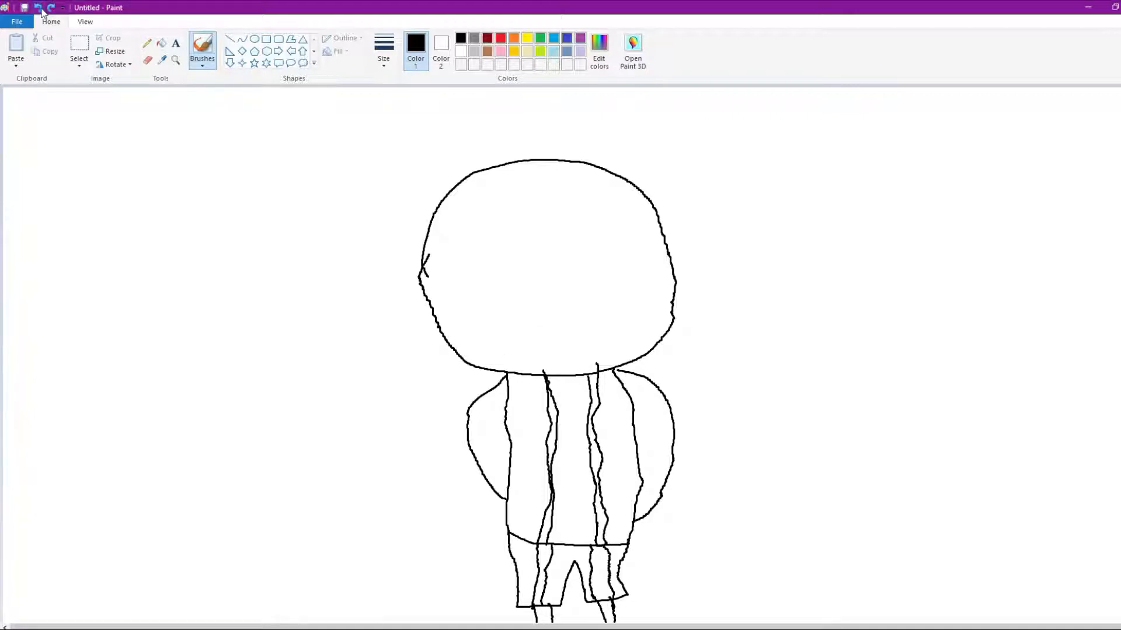
pyautogui.click(229, 40)
pyautogui.moveTo(493, 302); pyautogui.dragTo(627, 306)
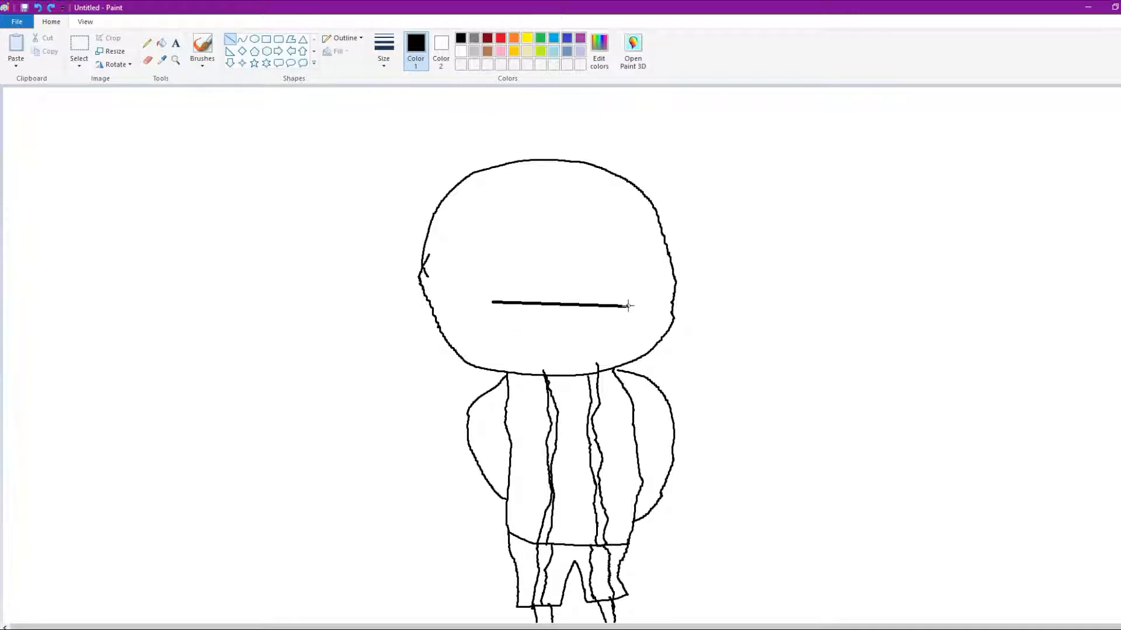
pyautogui.click(38, 7)
pyautogui.moveTo(497, 313)
pyautogui.mouseDown()
pyautogui.moveTo(626, 318)
pyautogui.moveTo(611, 308)
pyautogui.mouseUp()
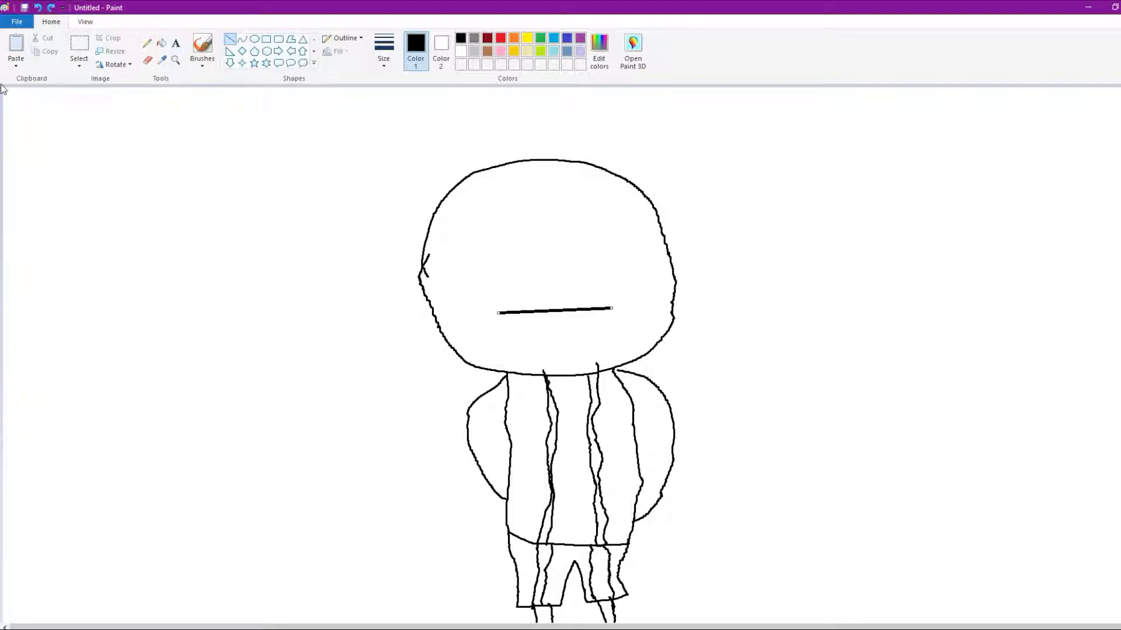
# Brush a curved bottom under the mouth line and start a vertical tooth line inside.
pyautogui.click(203, 51)
pyautogui.moveTo(500, 314)
pyautogui.mouseDown()
pyautogui.moveTo(589, 358)
pyautogui.moveTo(611, 311)
pyautogui.mouseUp()
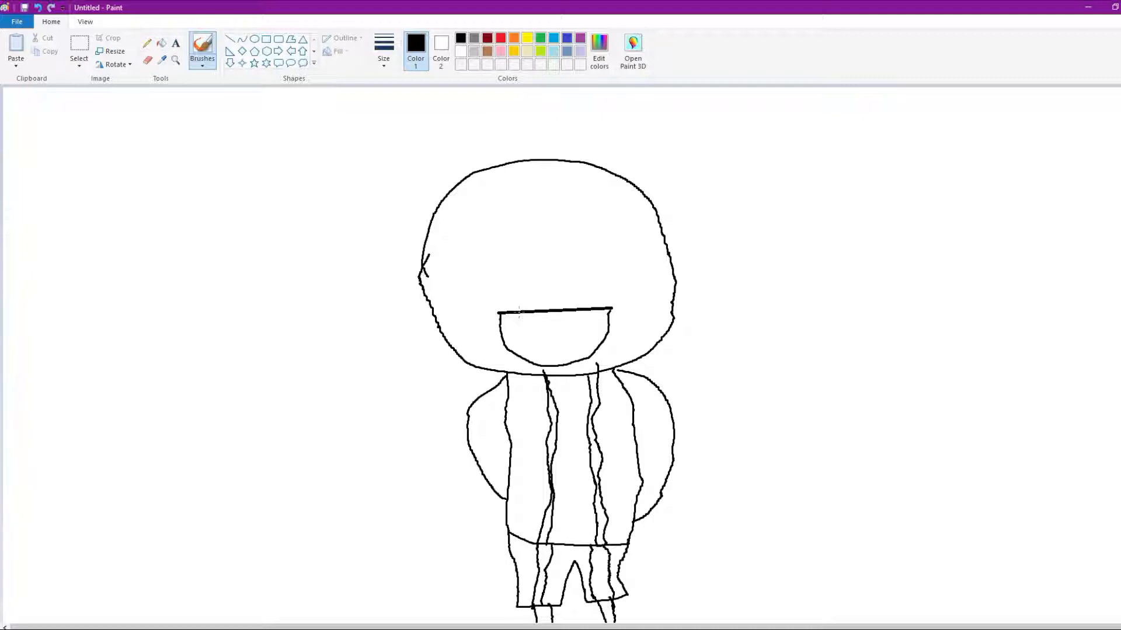
pyautogui.moveTo(520, 315); pyautogui.dragTo(536, 364)
# Add three more vertical tooth lines across the mouth.
pyautogui.moveTo(548, 314); pyautogui.dragTo(553, 370)
pyautogui.moveTo(578, 310); pyautogui.dragTo(569, 372)
pyautogui.moveTo(600, 310); pyautogui.dragTo(595, 359)
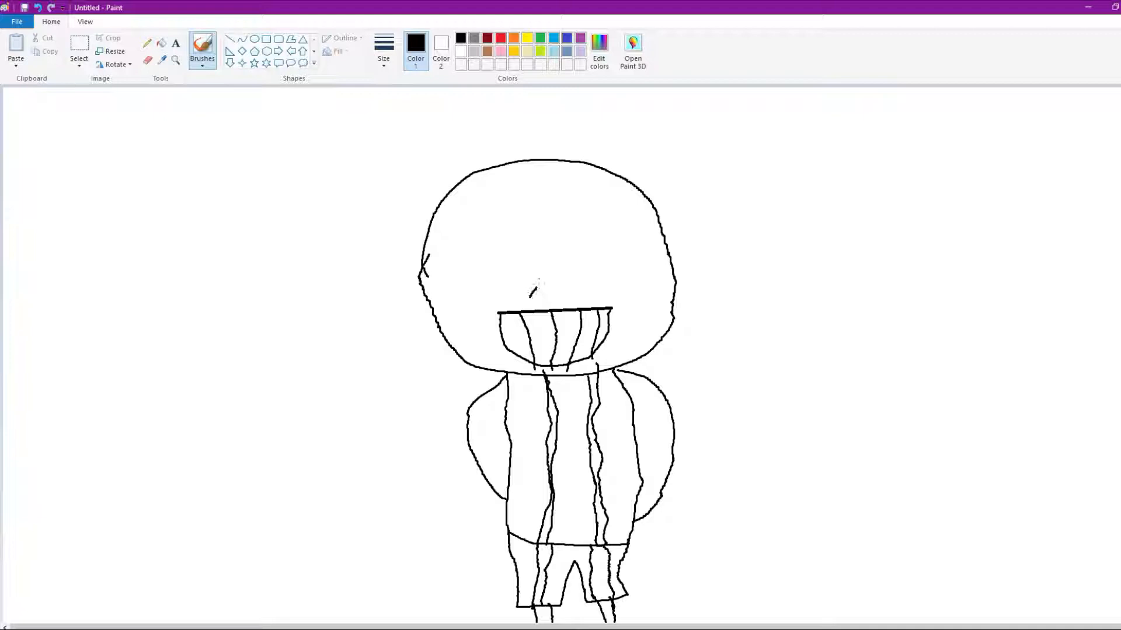
# Sketch a small nose above the mouth, then undo it with Ctrl+Z.
pyautogui.moveTo(534, 293)
pyautogui.mouseDown()
pyautogui.moveTo(546, 268)
pyautogui.moveTo(552, 291)
pyautogui.moveTo(527, 297)
pyautogui.moveTo(556, 276)
pyautogui.moveTo(548, 296)
pyautogui.moveTo(541, 268)
pyautogui.mouseUp()
pyautogui.hotkey('ctrl', 'z')
pyautogui.hotkey('ctrl', 'z')
pyautogui.hotkey('ctrl', 'z')
# Draw a small Triangle-shape nose above the mouth and fill it solid black.
pyautogui.click(38, 7)
pyautogui.click(303, 39)
pyautogui.moveTo(537, 298); pyautogui.dragTo(561, 274)
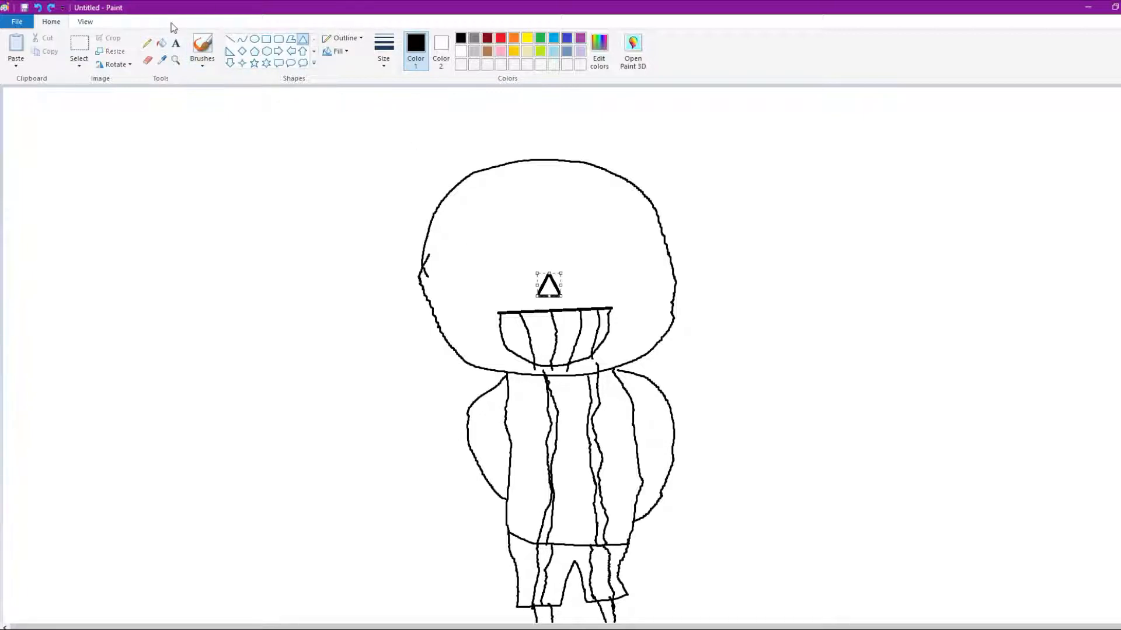
pyautogui.click(162, 43)
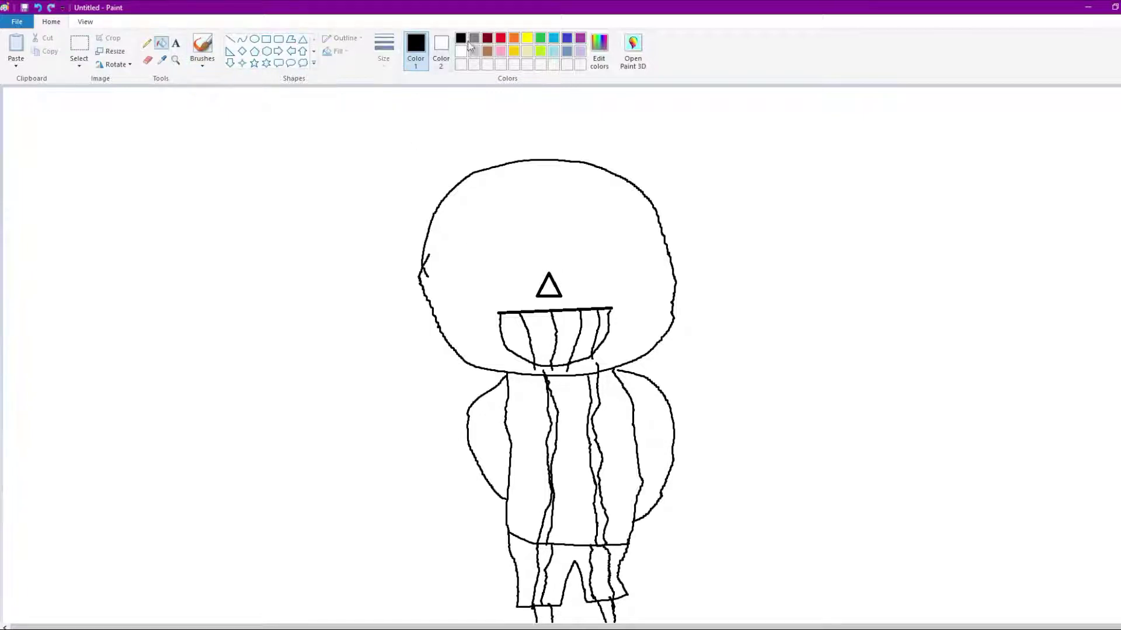
pyautogui.click(552, 285)
pyautogui.click(202, 49)
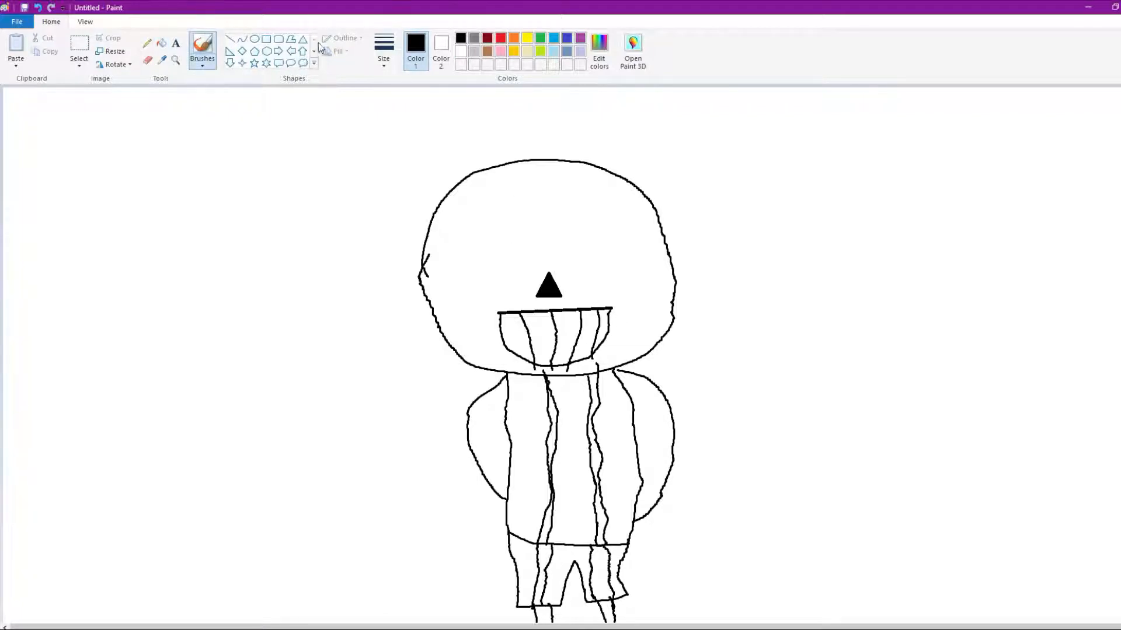
# Draw two round Oval-shape eye sockets in the head, redoing a flattened first oval.
pyautogui.click(255, 39)
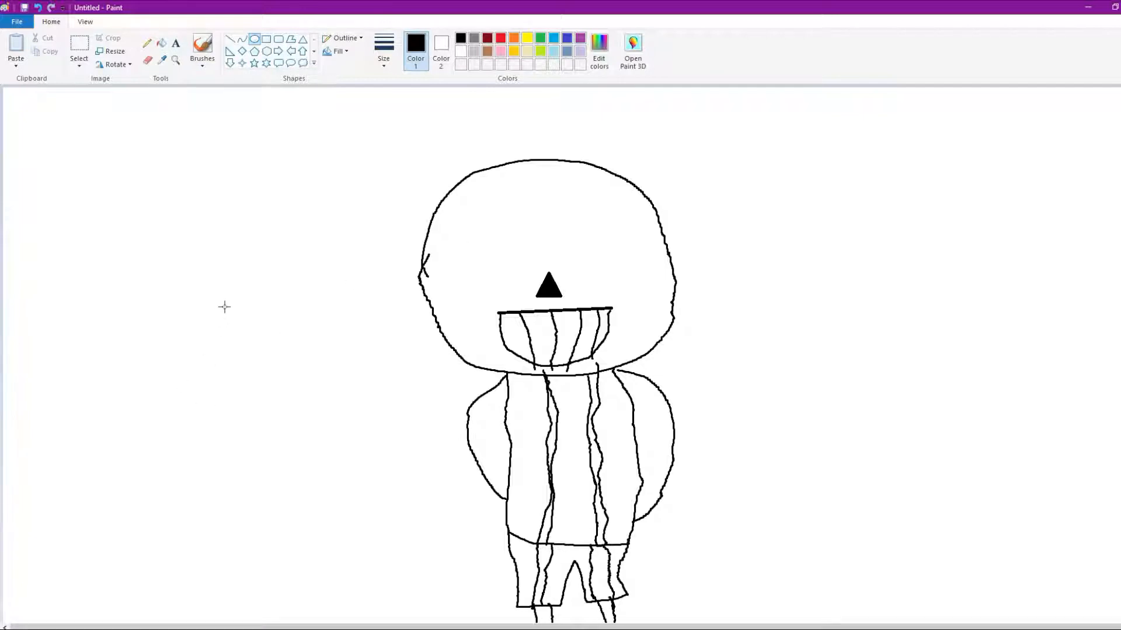
pyautogui.moveTo(471, 262)
pyautogui.mouseDown()
pyautogui.moveTo(572, 193)
pyautogui.moveTo(623, 191)
pyautogui.mouseUp()
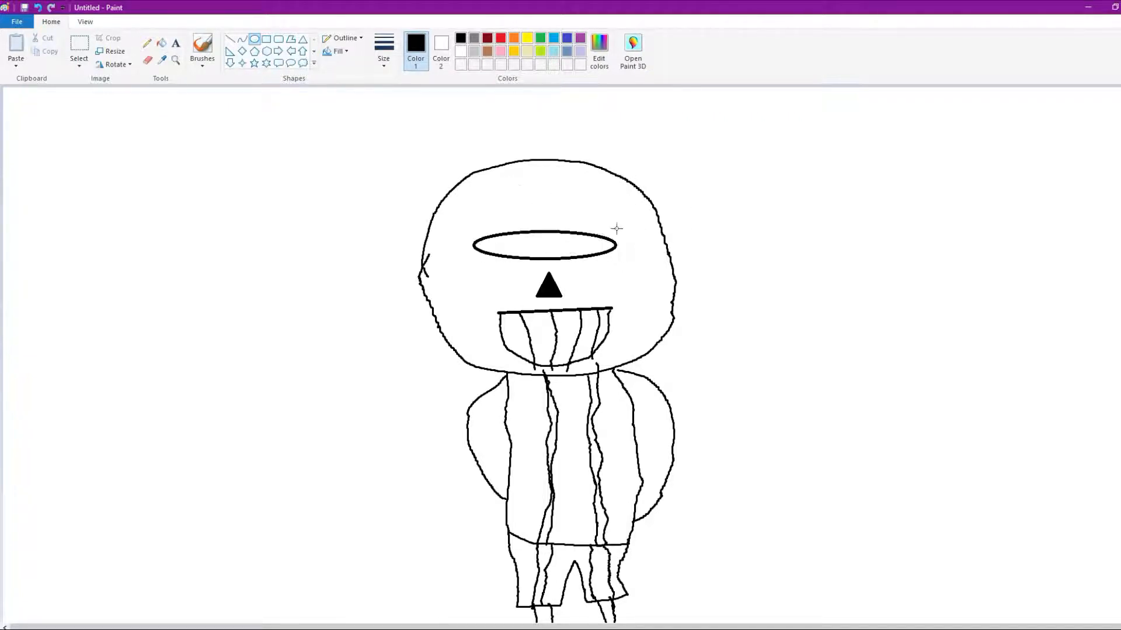
pyautogui.moveTo(623, 191); pyautogui.dragTo(631, 257)
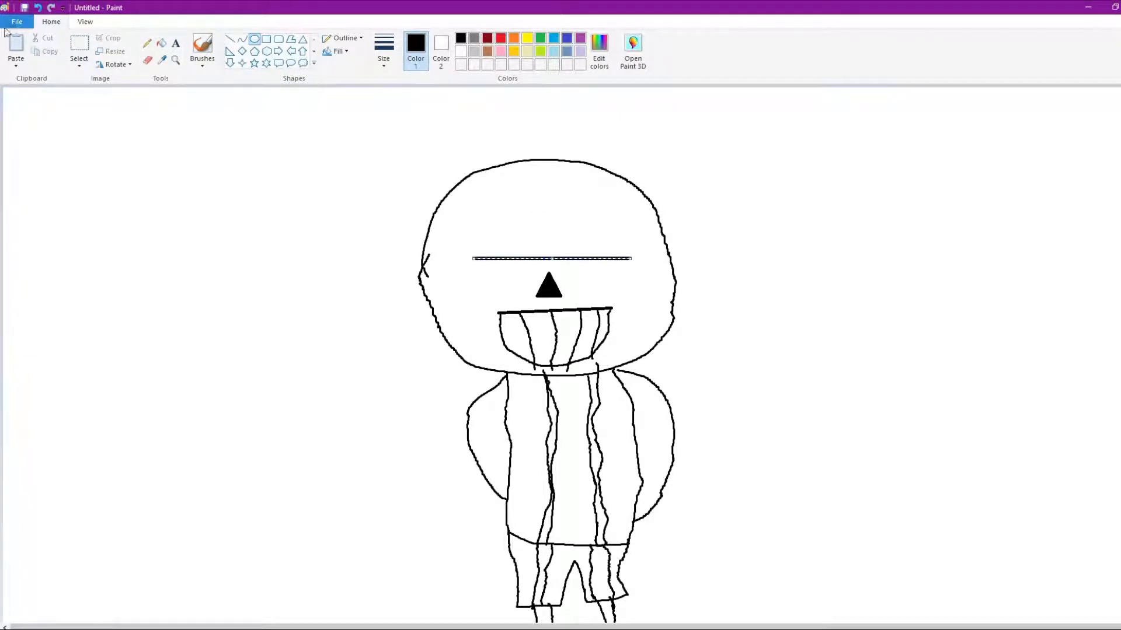
pyautogui.click(43, 9)
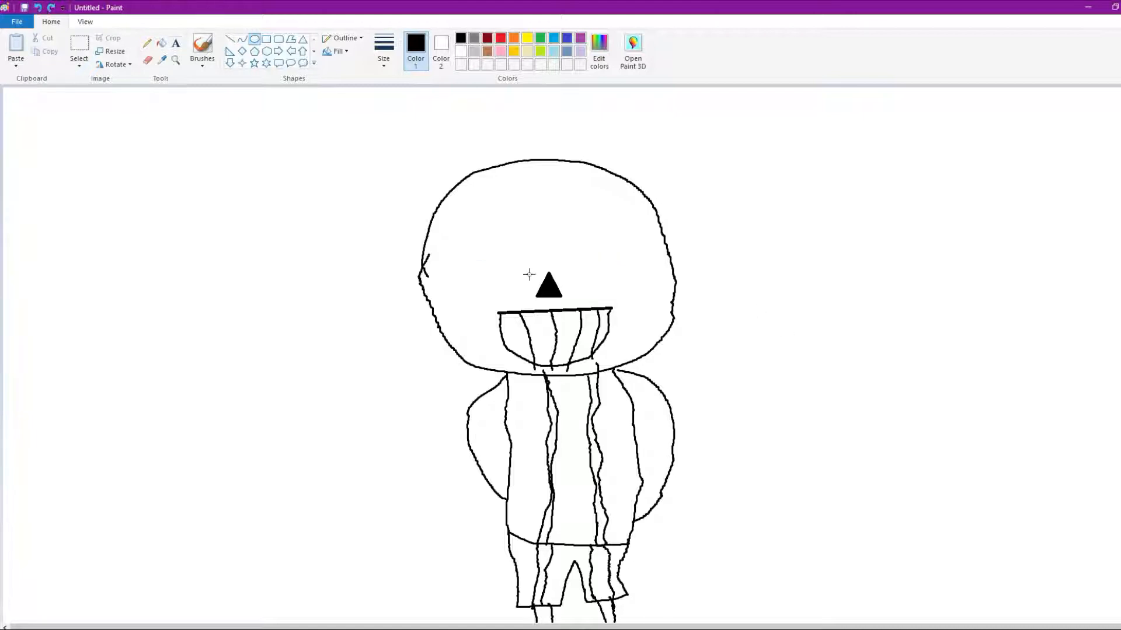
pyautogui.moveTo(443, 264); pyautogui.dragTo(532, 190)
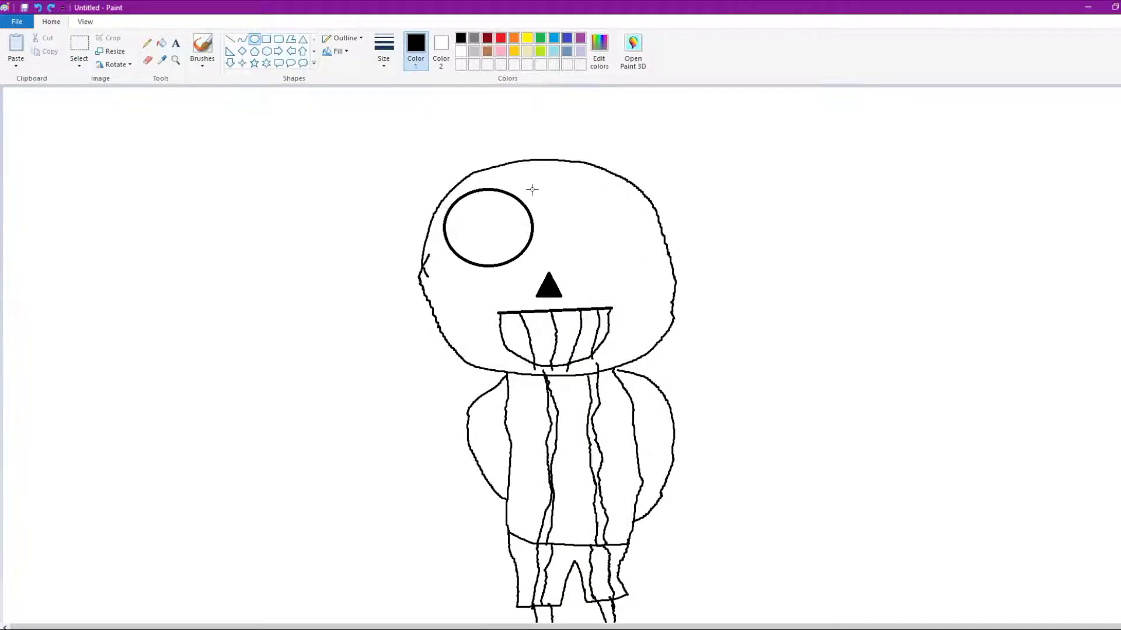
pyautogui.moveTo(492, 237); pyautogui.dragTo(501, 252)
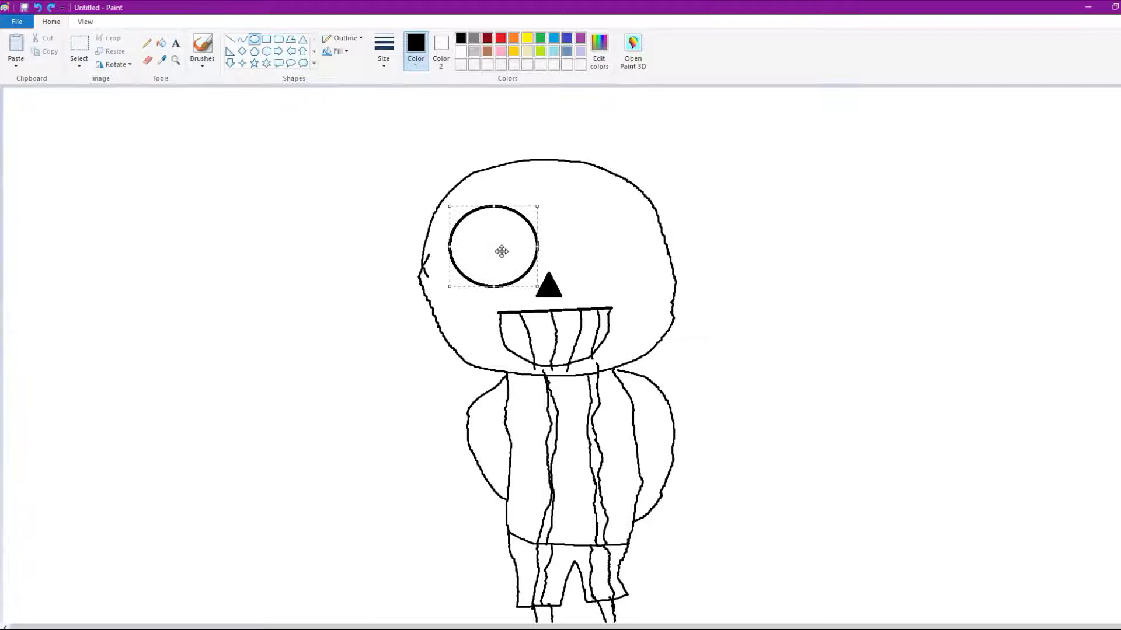
pyautogui.moveTo(585, 279)
pyautogui.mouseDown()
pyautogui.moveTo(661, 205)
pyautogui.moveTo(602, 257)
pyautogui.moveTo(580, 246)
pyautogui.mouseUp()
pyautogui.click(460, 234)
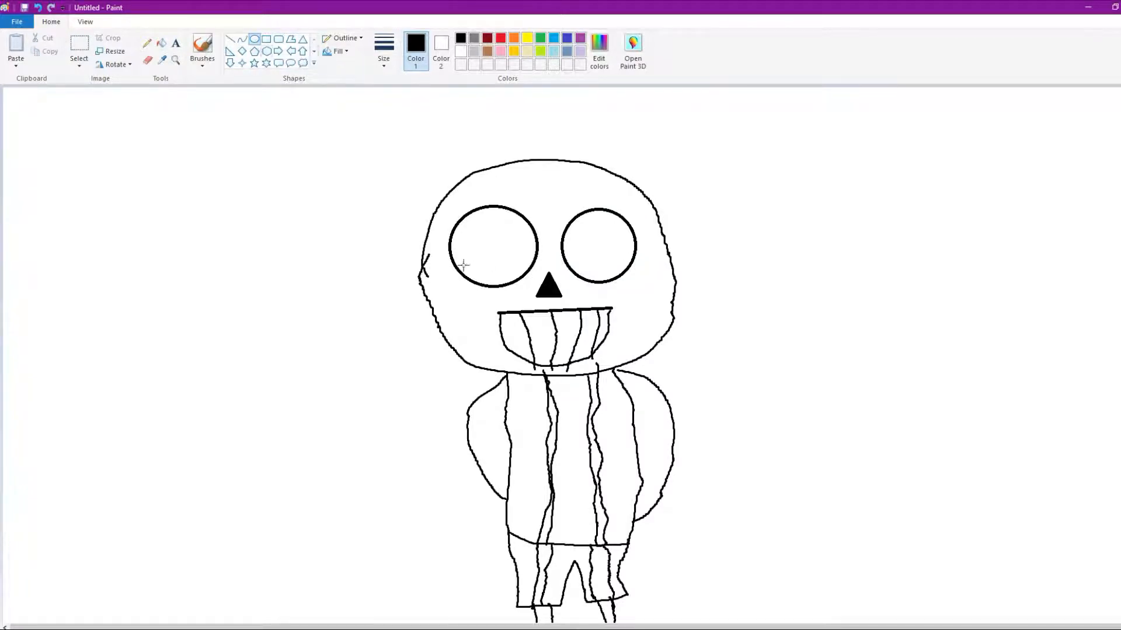
# Draw a smaller inner circle inside each eye, redoing the first pair.
pyautogui.moveTo(463, 263); pyautogui.dragTo(528, 224)
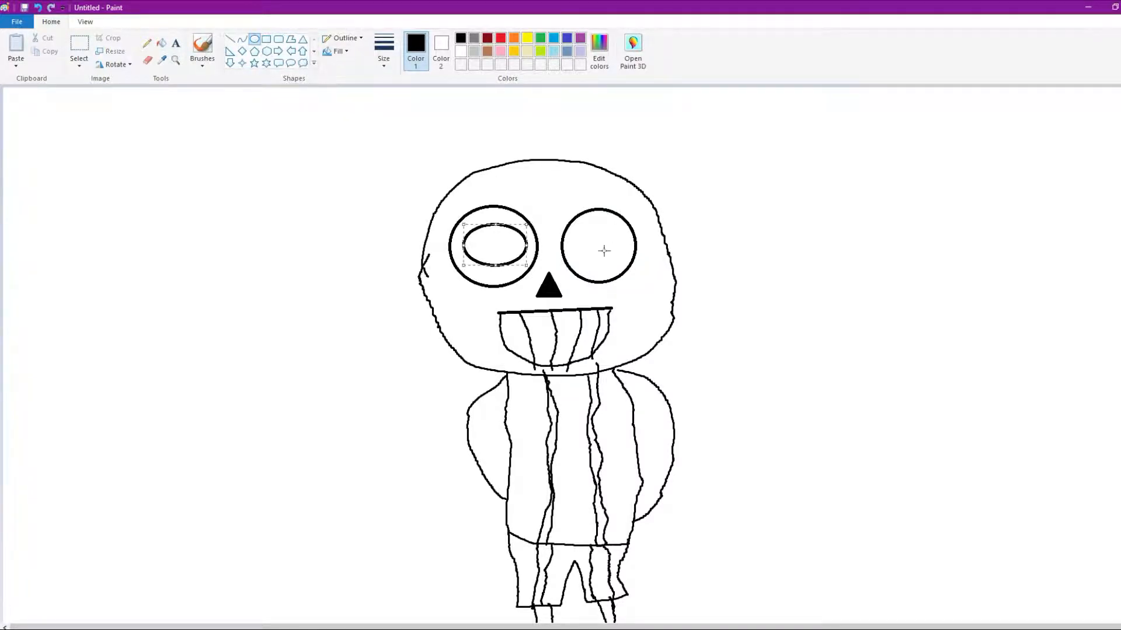
pyautogui.moveTo(585, 259); pyautogui.dragTo(615, 226)
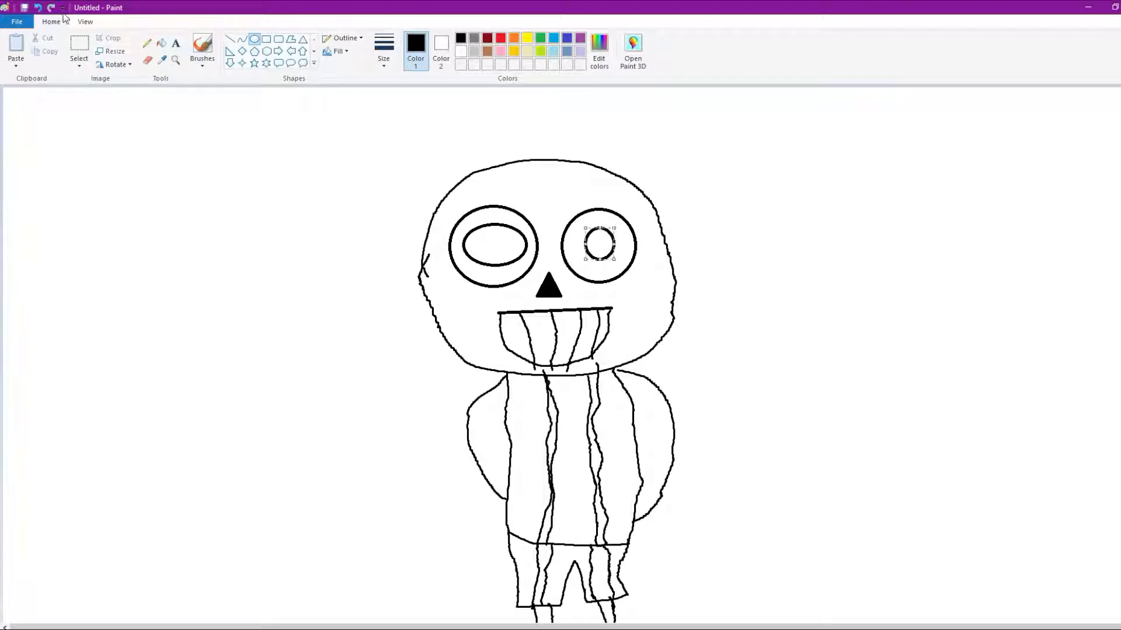
pyautogui.hotkey('ctrl', 'z')
pyautogui.hotkey('ctrl', 'z')
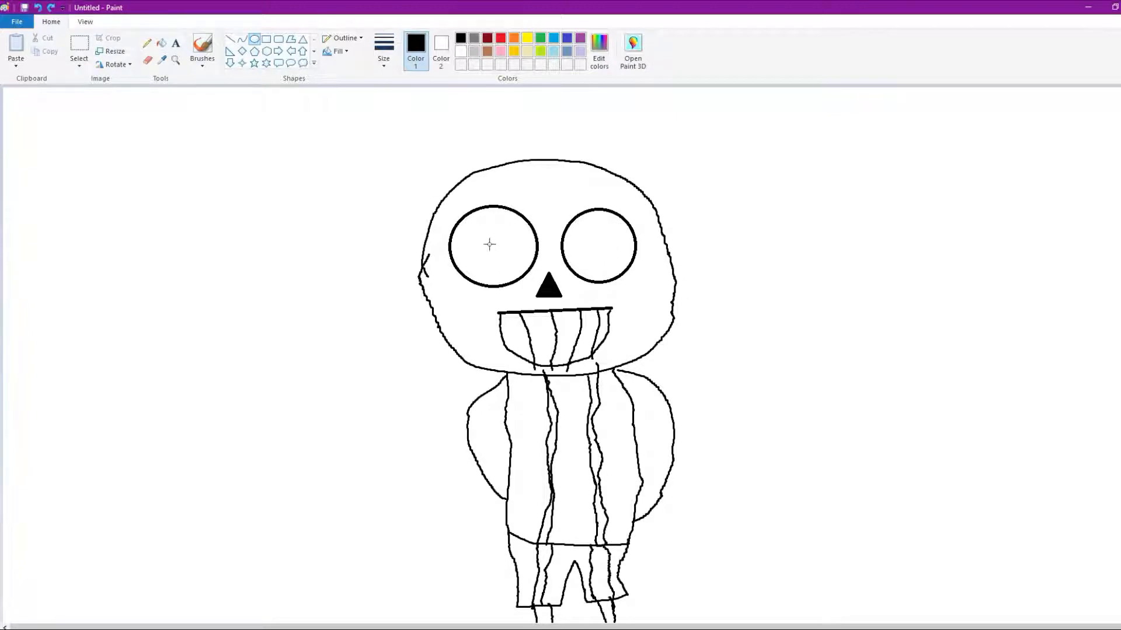
pyautogui.moveTo(482, 256)
pyautogui.mouseDown()
pyautogui.moveTo(513, 220)
pyautogui.moveTo(496, 250)
pyautogui.mouseUp()
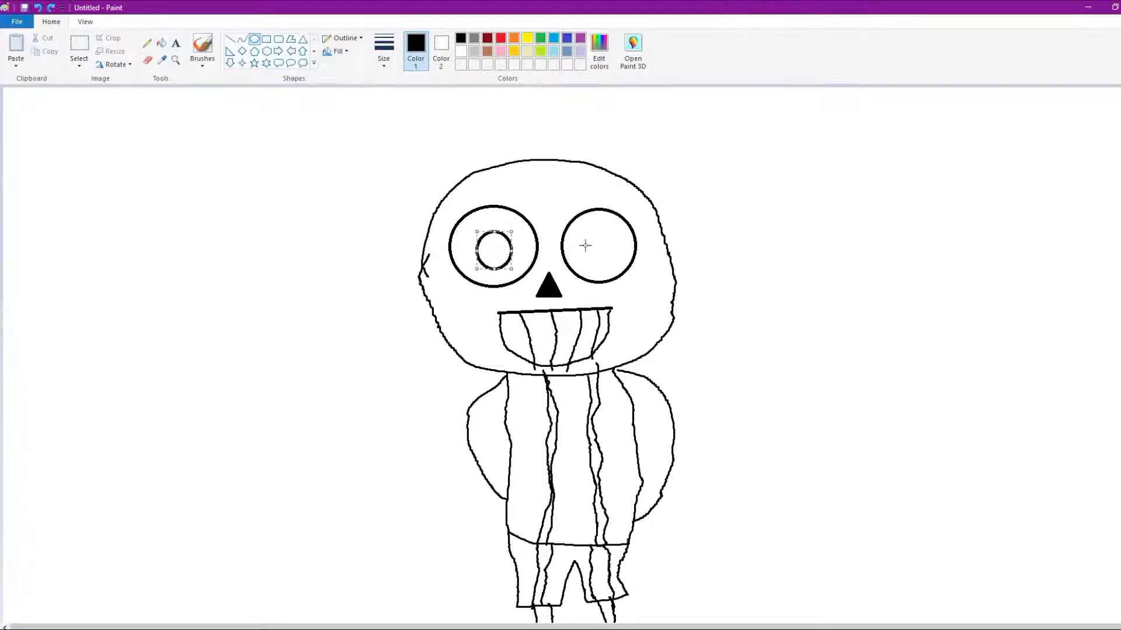
pyautogui.moveTo(578, 260); pyautogui.dragTo(620, 224)
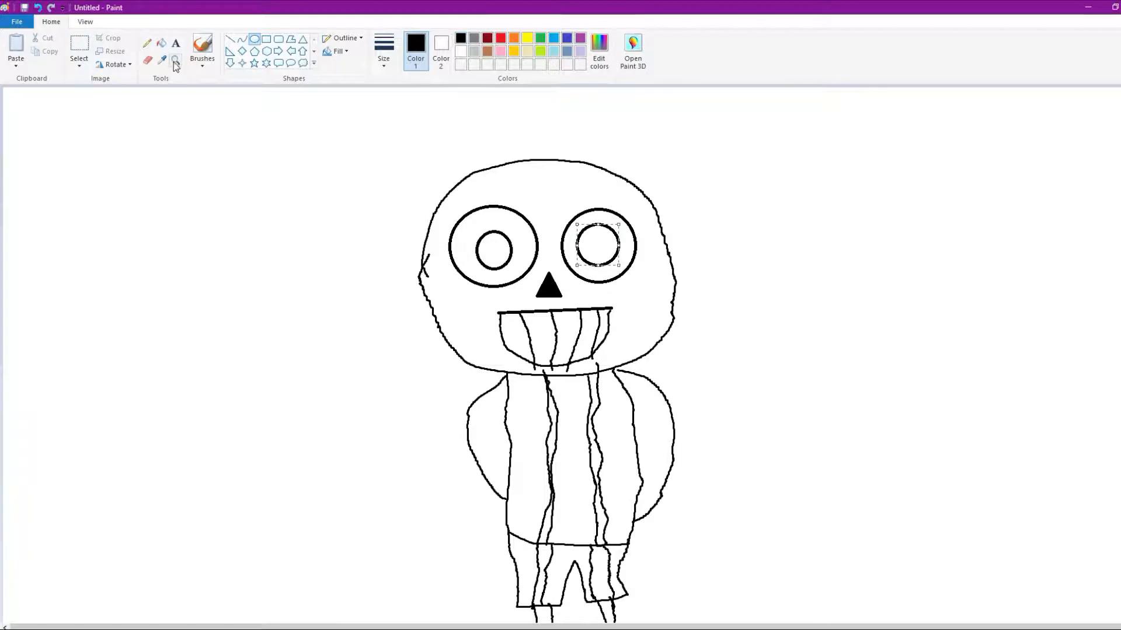
# Fill both eye rings black and the right pupil light blue.
pyautogui.click(161, 44)
pyautogui.click(468, 262)
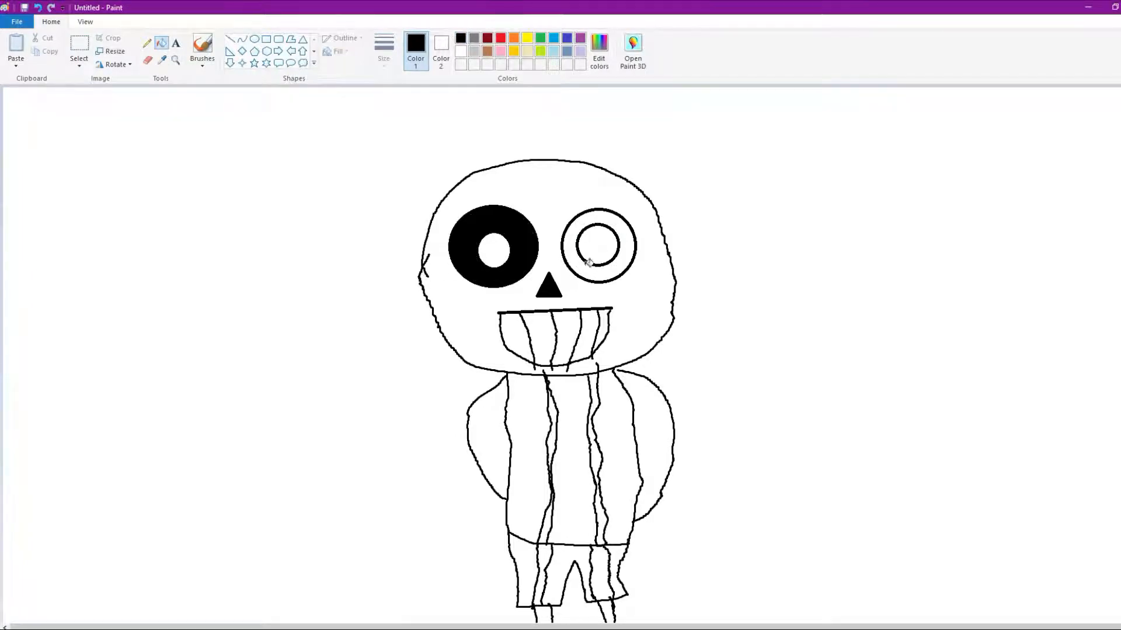
pyautogui.click(589, 263)
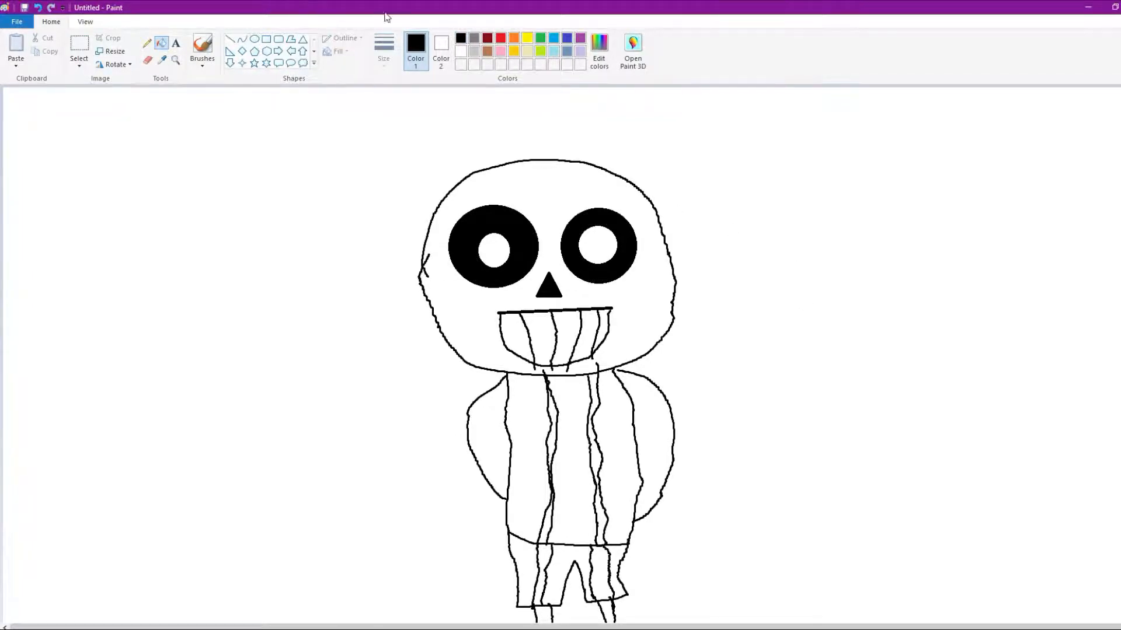
pyautogui.click(556, 53)
pyautogui.click(598, 248)
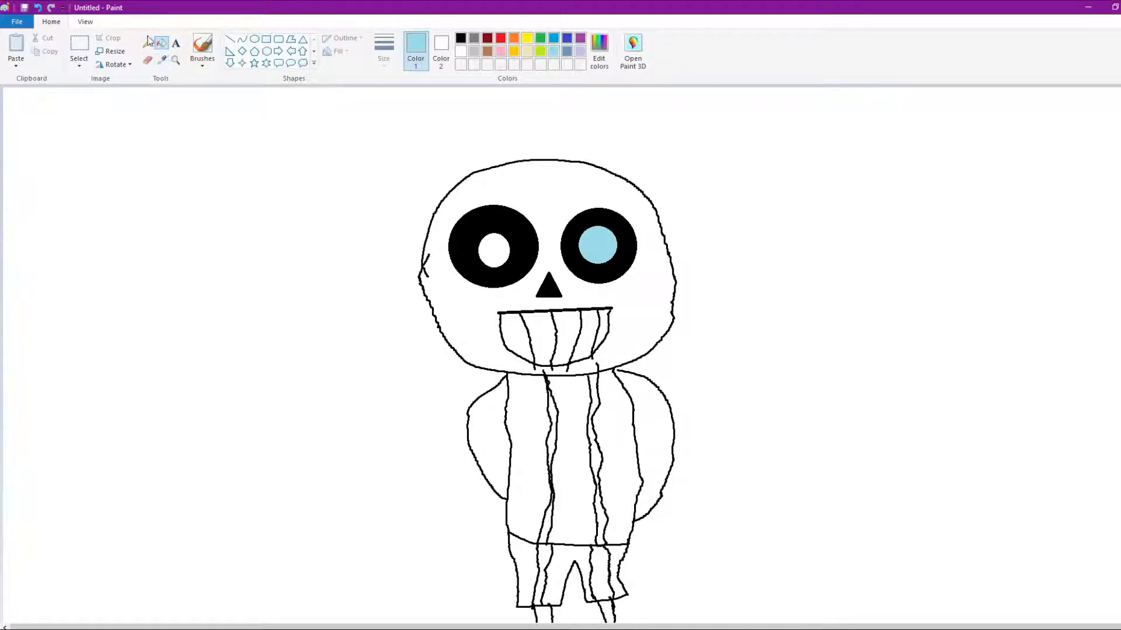
# Return to the black brush and undo a stray stroke in the blue eye.
pyautogui.click(202, 48)
pyautogui.click(461, 38)
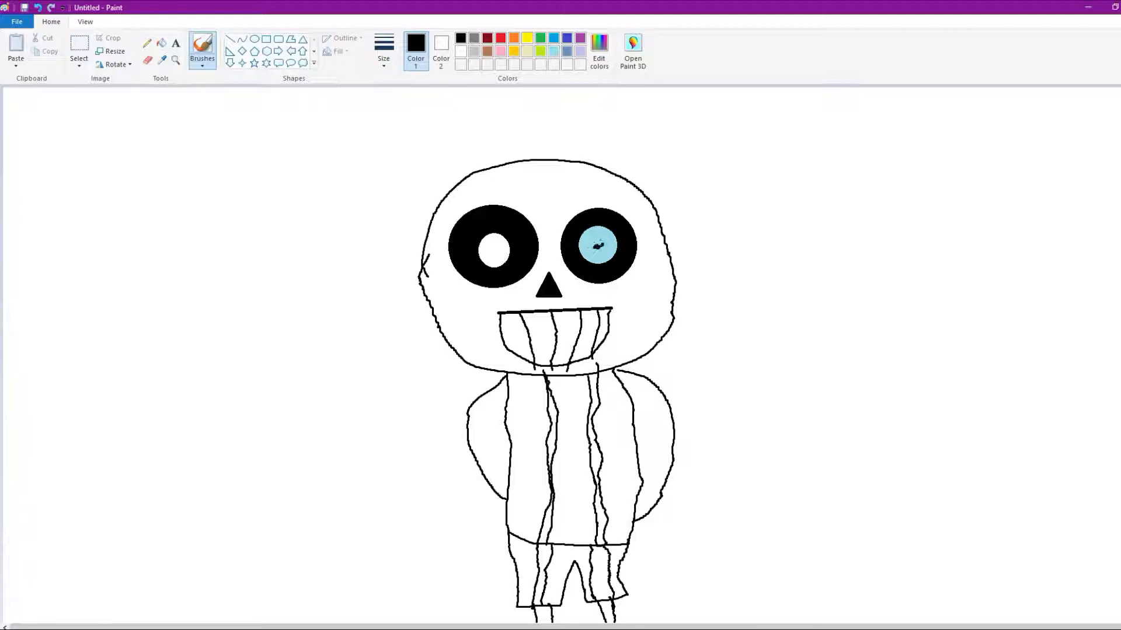
pyautogui.click(37, 7)
# Place a tiny black oval dot at the centre of the light-blue eye, redrawn until centred.
pyautogui.click(254, 38)
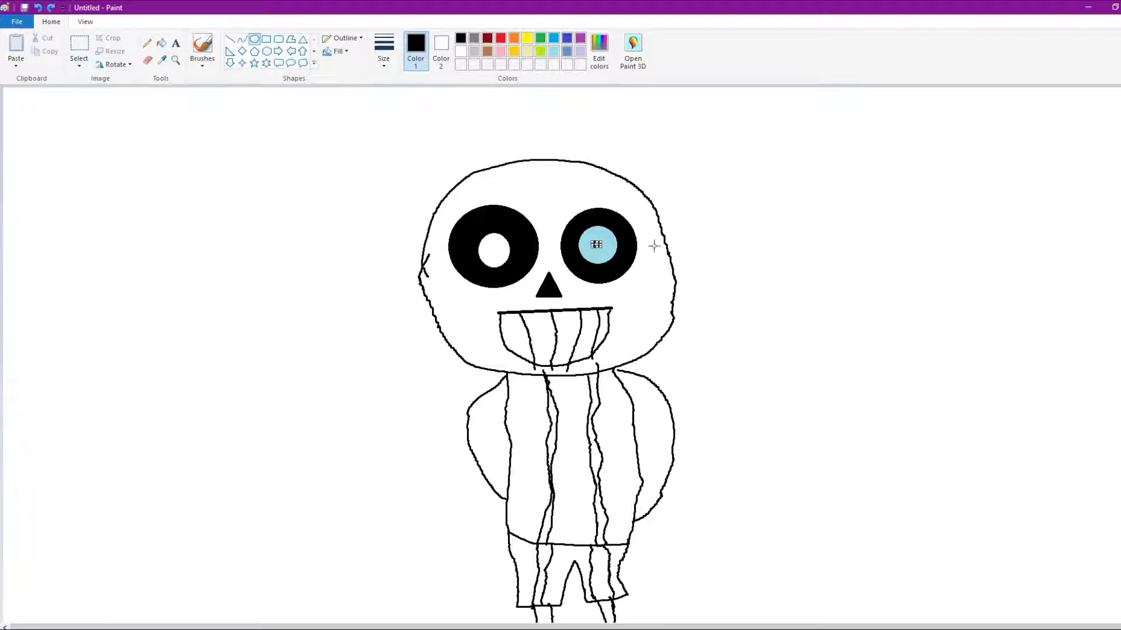
pyautogui.click(692, 244)
pyautogui.moveTo(596, 245); pyautogui.dragTo(602, 253)
pyautogui.click(42, 10)
pyautogui.moveTo(594, 242); pyautogui.dragTo(601, 249)
pyautogui.click(721, 425)
# Try a light-blue Airbrush streak above the blue eye and undo it.
pyautogui.click(555, 52)
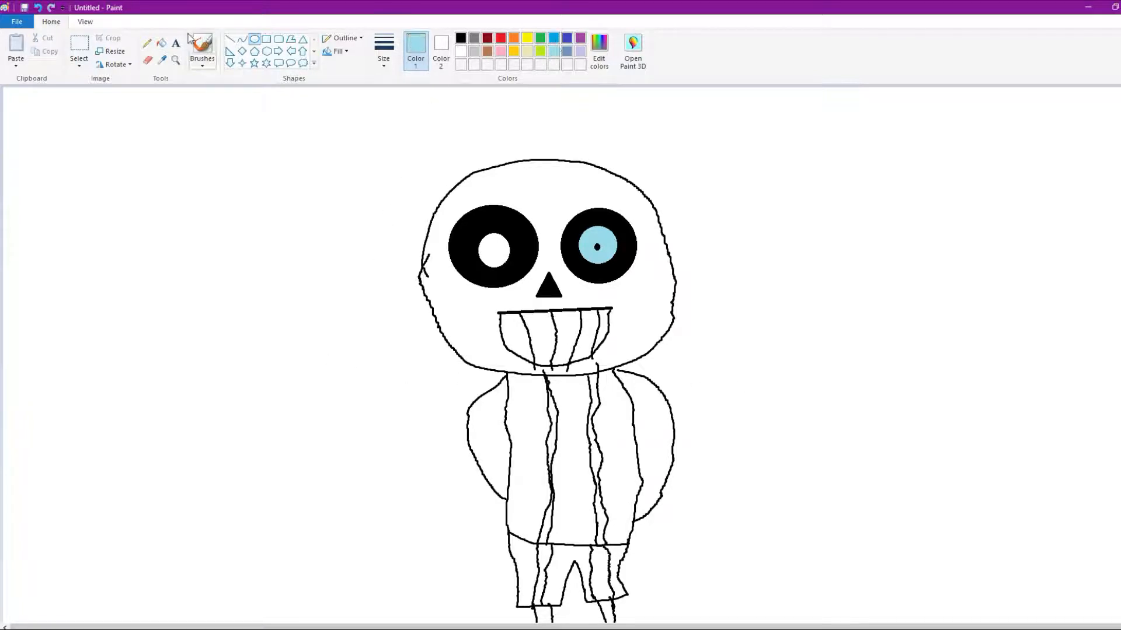
pyautogui.click(202, 49)
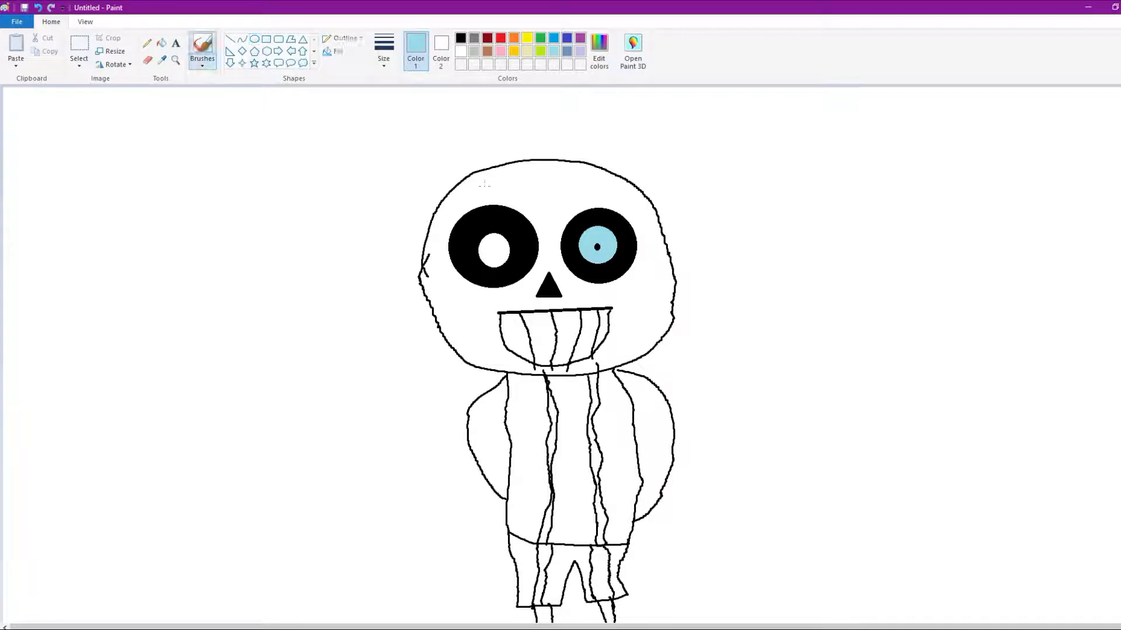
pyautogui.click(196, 60)
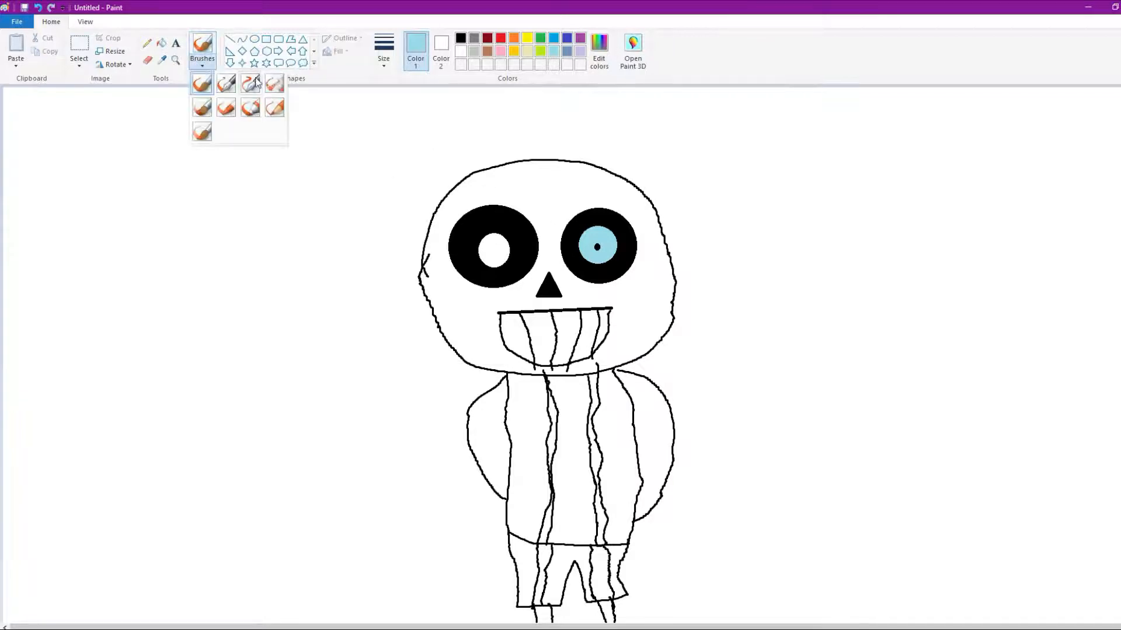
pyautogui.click(272, 88)
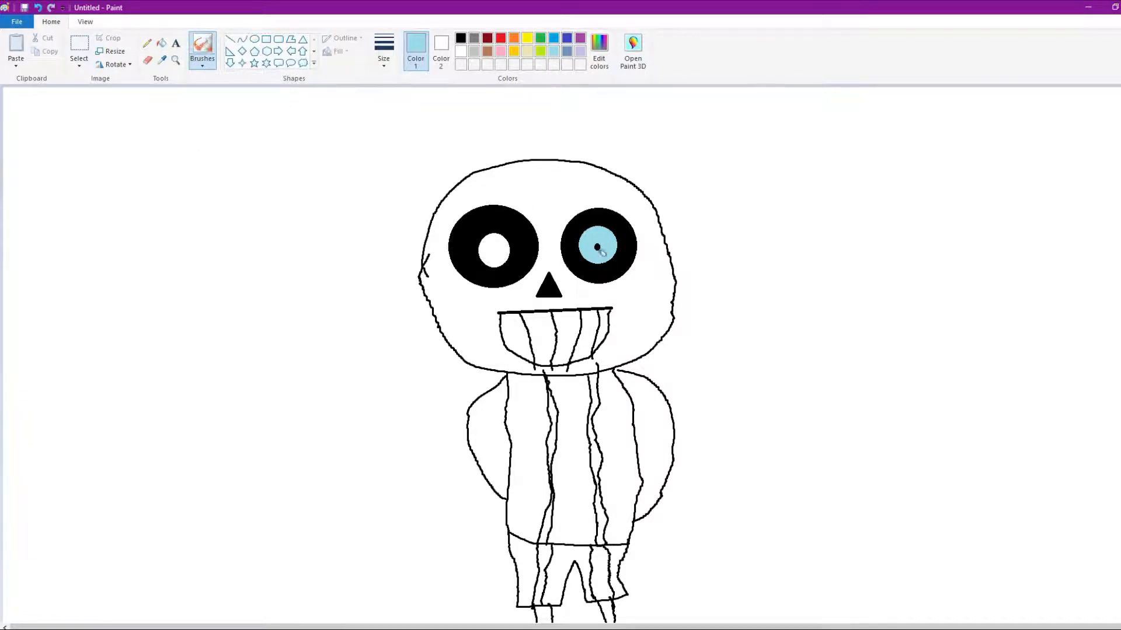
pyautogui.moveTo(585, 230)
pyautogui.mouseDown()
pyautogui.moveTo(625, 163)
pyautogui.moveTo(615, 182)
pyautogui.mouseUp()
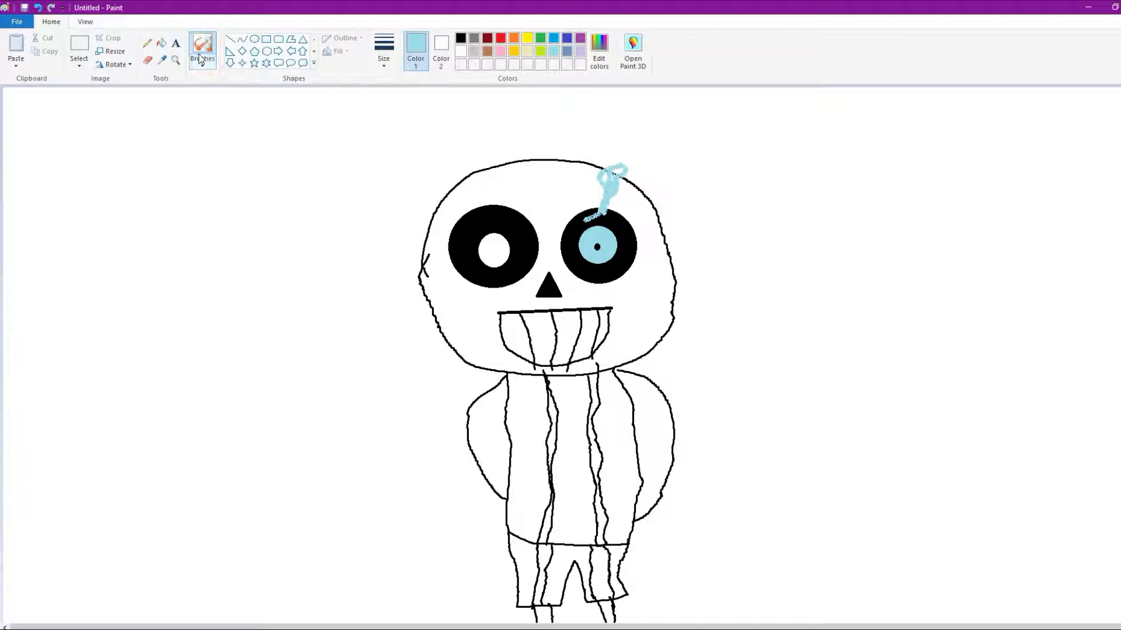
pyautogui.click(38, 8)
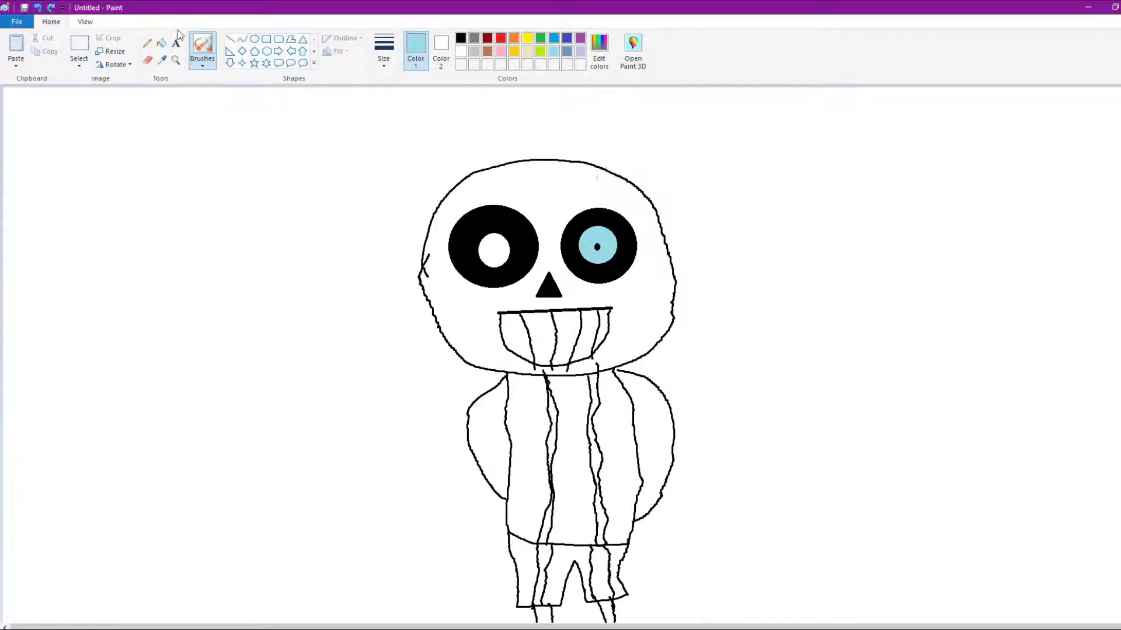
# Paint a soft light-blue streak rising from the blue eye past the skull top, then return to black.
pyautogui.click(212, 57)
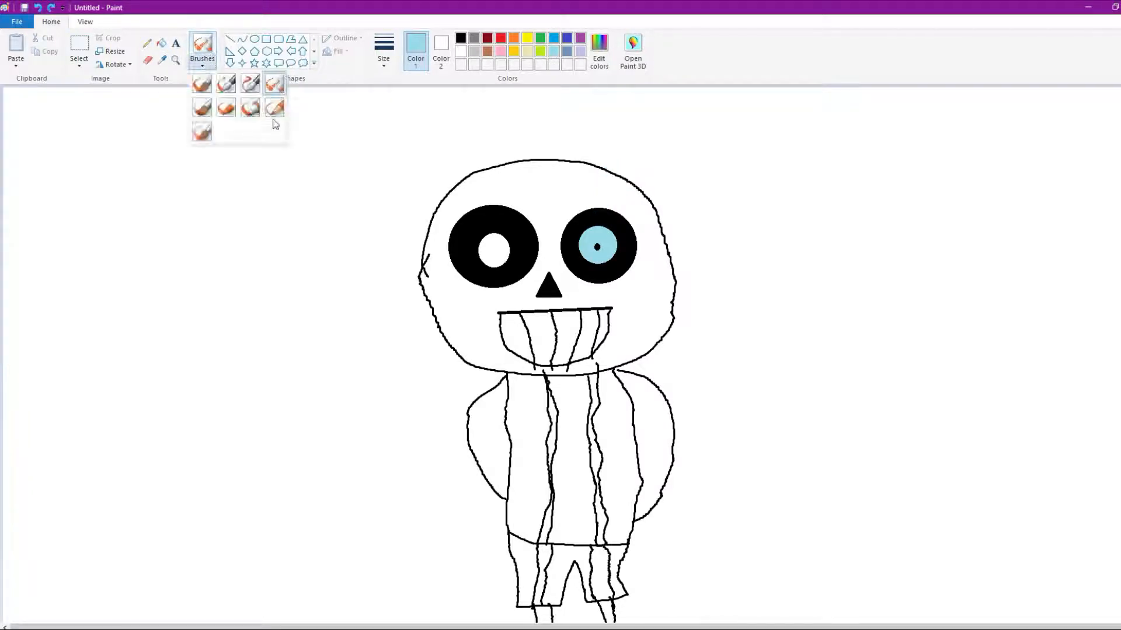
pyautogui.click(249, 108)
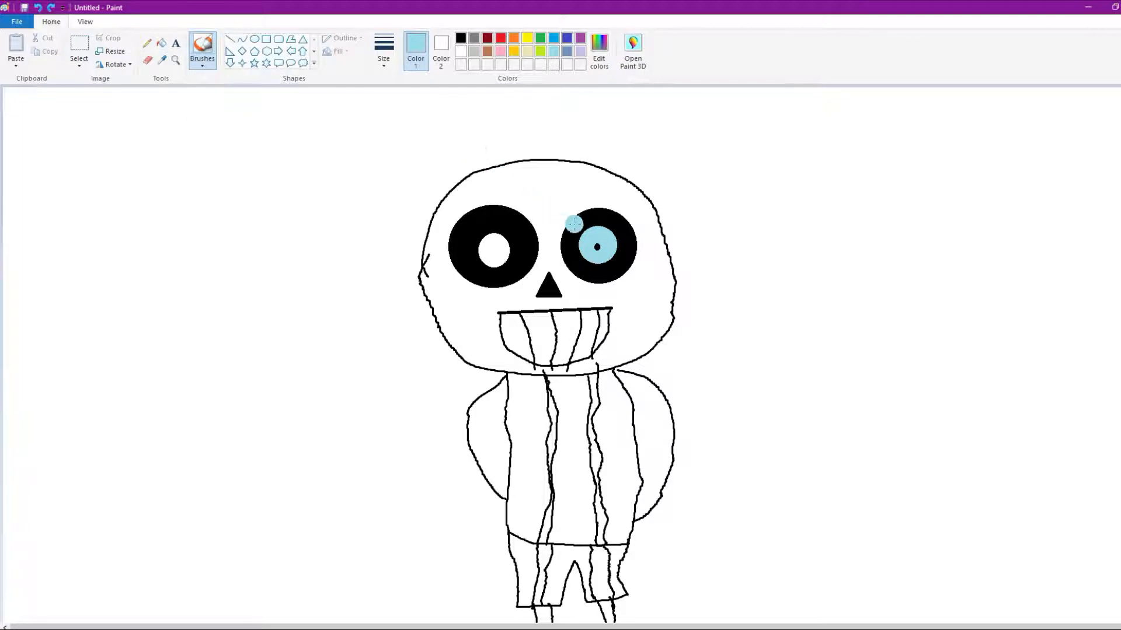
pyautogui.moveTo(560, 223)
pyautogui.mouseDown()
pyautogui.moveTo(596, 202)
pyautogui.moveTo(605, 162)
pyautogui.moveTo(588, 214)
pyautogui.moveTo(627, 127)
pyautogui.moveTo(591, 221)
pyautogui.mouseUp()
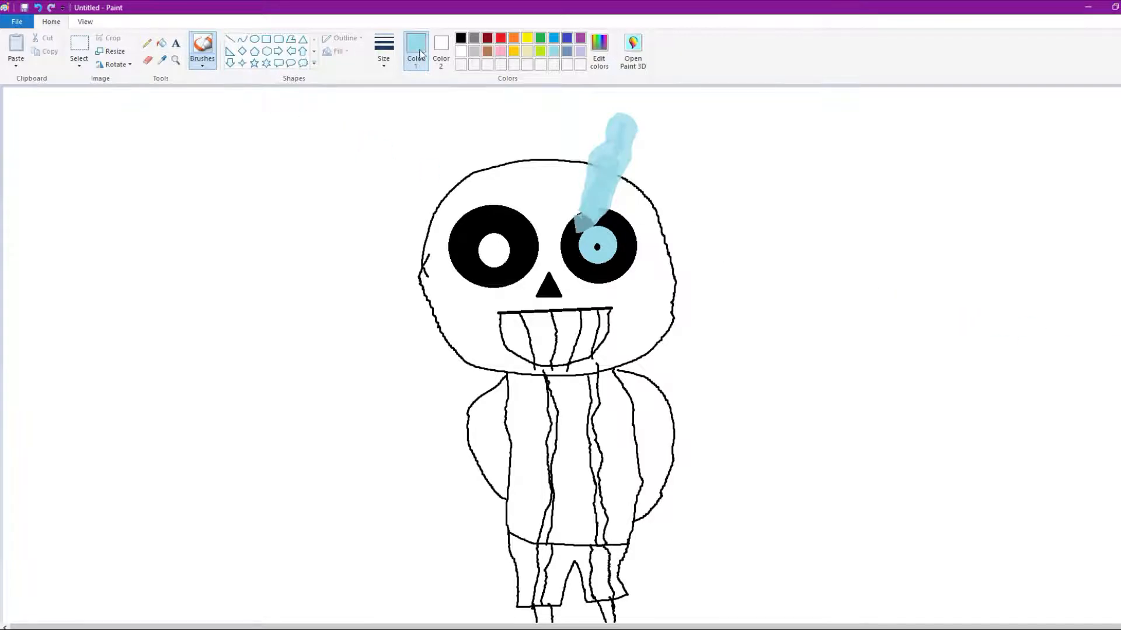
pyautogui.click(461, 39)
# With a thin brush, draw slanted black eyebrows above both eyes, redoing the left one.
pyautogui.click(202, 63)
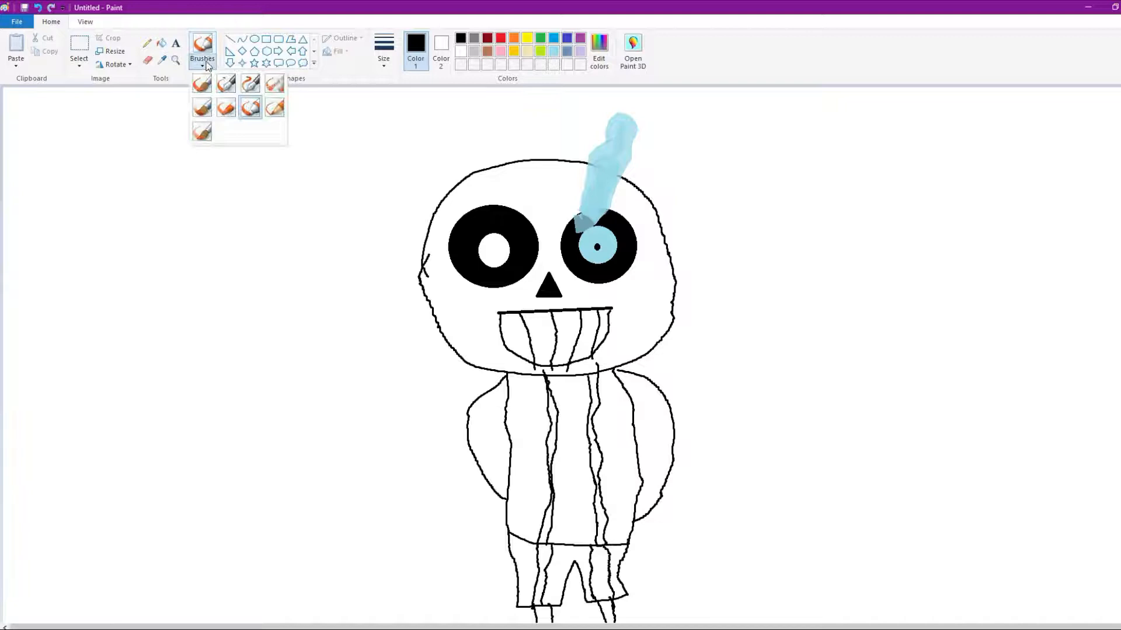
pyautogui.click(203, 88)
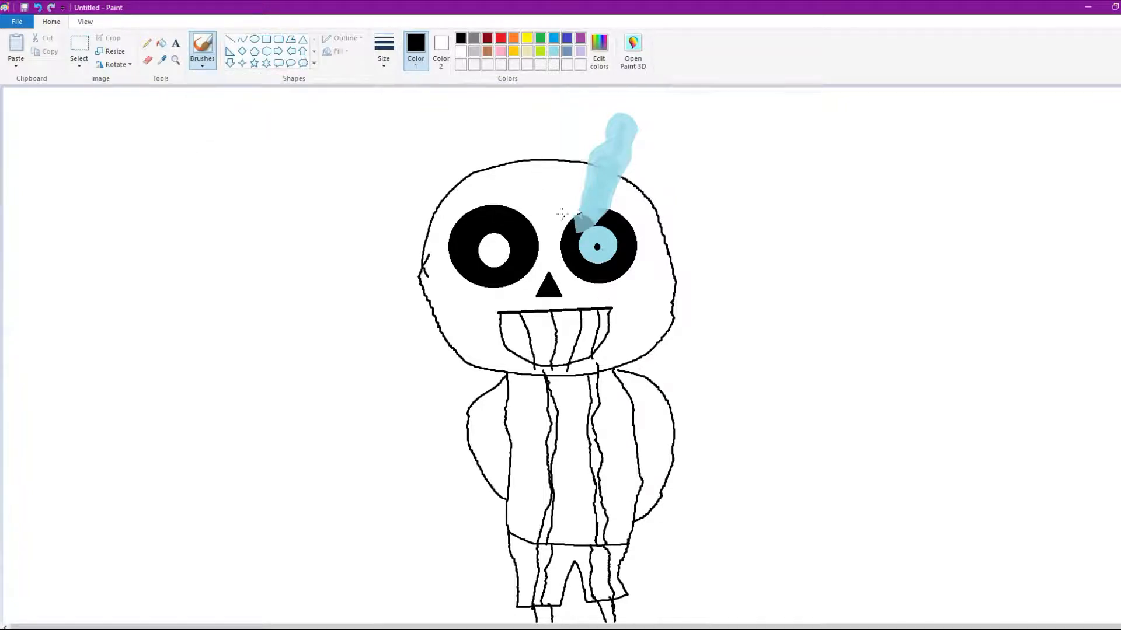
pyautogui.moveTo(619, 188); pyautogui.dragTo(563, 203)
pyautogui.moveTo(480, 188); pyautogui.dragTo(569, 226)
pyautogui.click(38, 8)
pyautogui.moveTo(473, 179); pyautogui.dragTo(538, 202)
# Undo to clear the stray dots from the blank canvas.
pyautogui.click(38, 7)
# Bucket-fill the left, middle and right leg sections solid black.
pyautogui.click(161, 43)
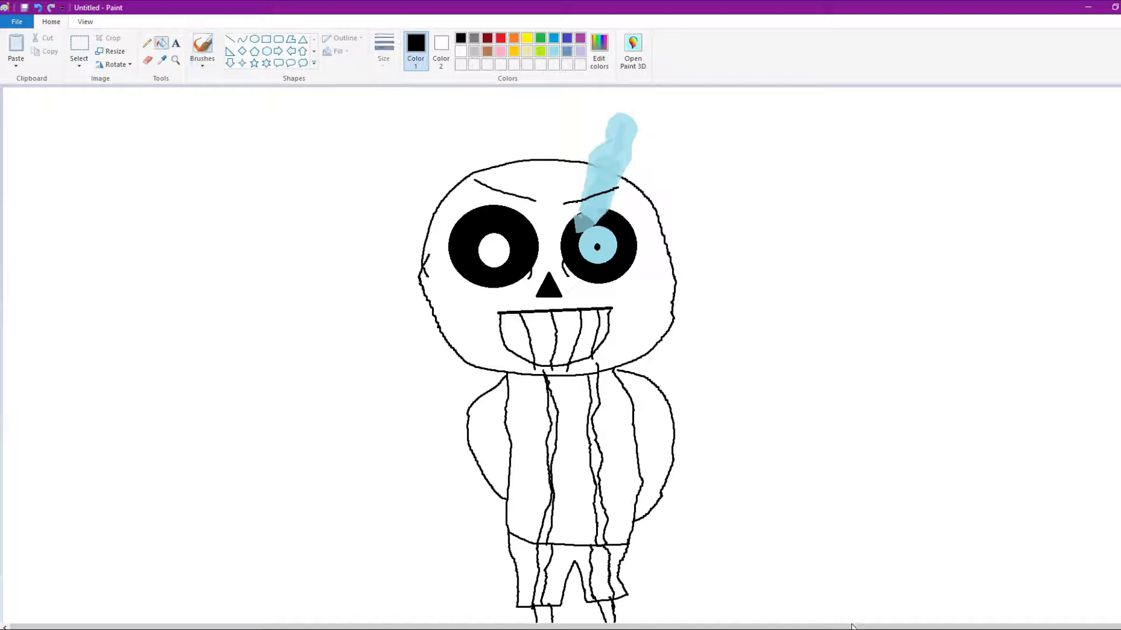
pyautogui.click(526, 569)
pyautogui.click(569, 574)
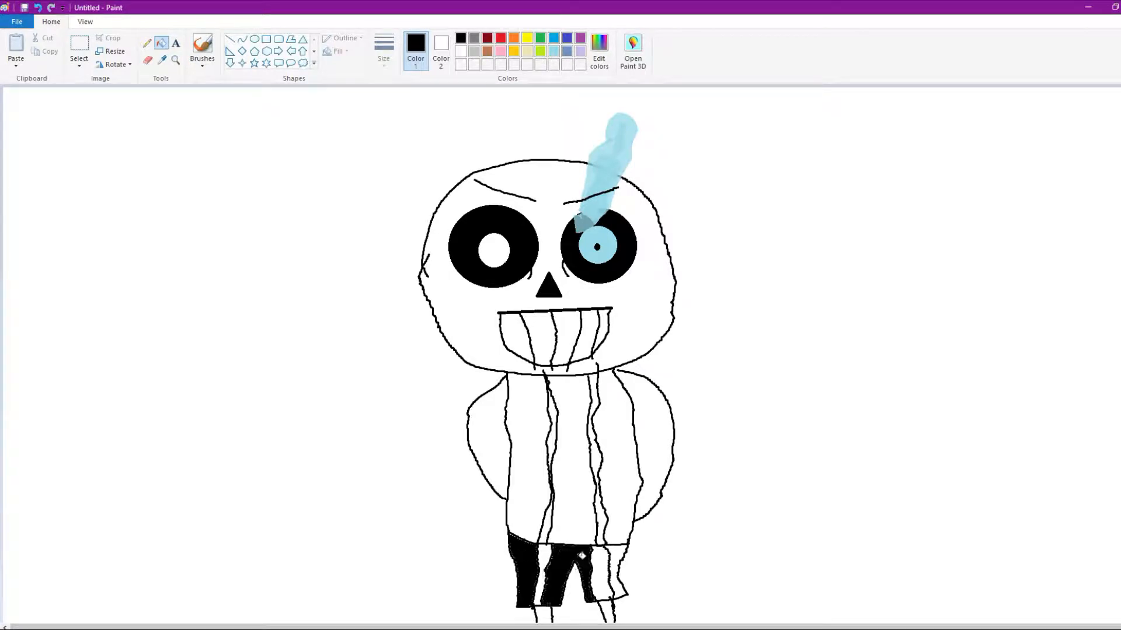
pyautogui.click(618, 551)
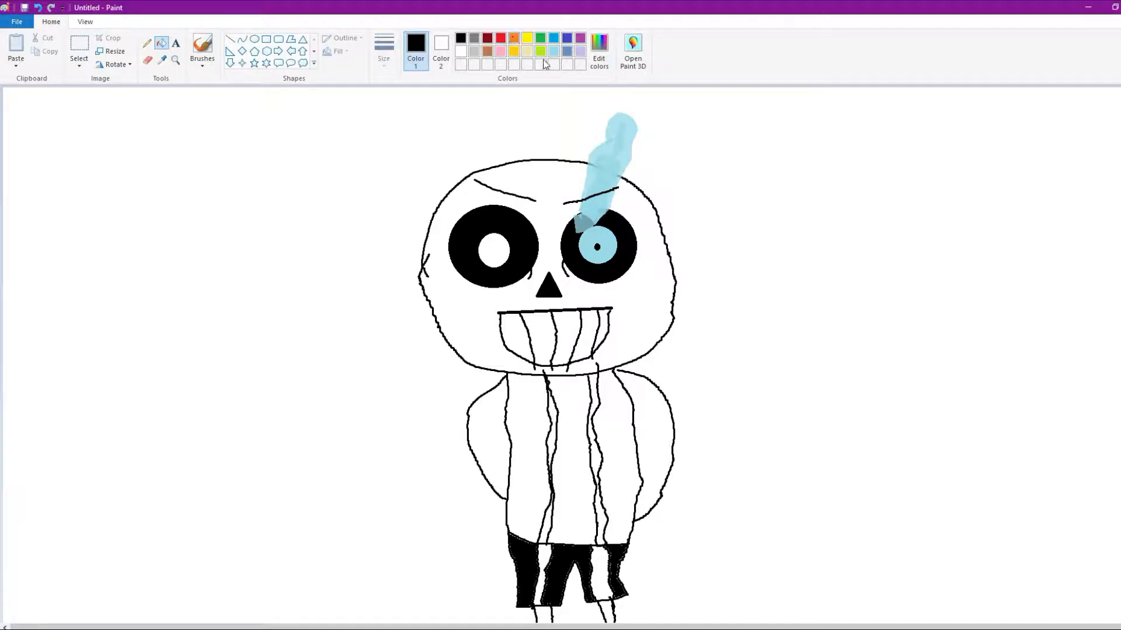
# Fill the right jacket strip indigo blue and undo the arm fill that flooded the background.
pyautogui.click(568, 39)
pyautogui.click(613, 446)
pyautogui.hotkey('ctrl', 'z')
pyautogui.click(665, 425)
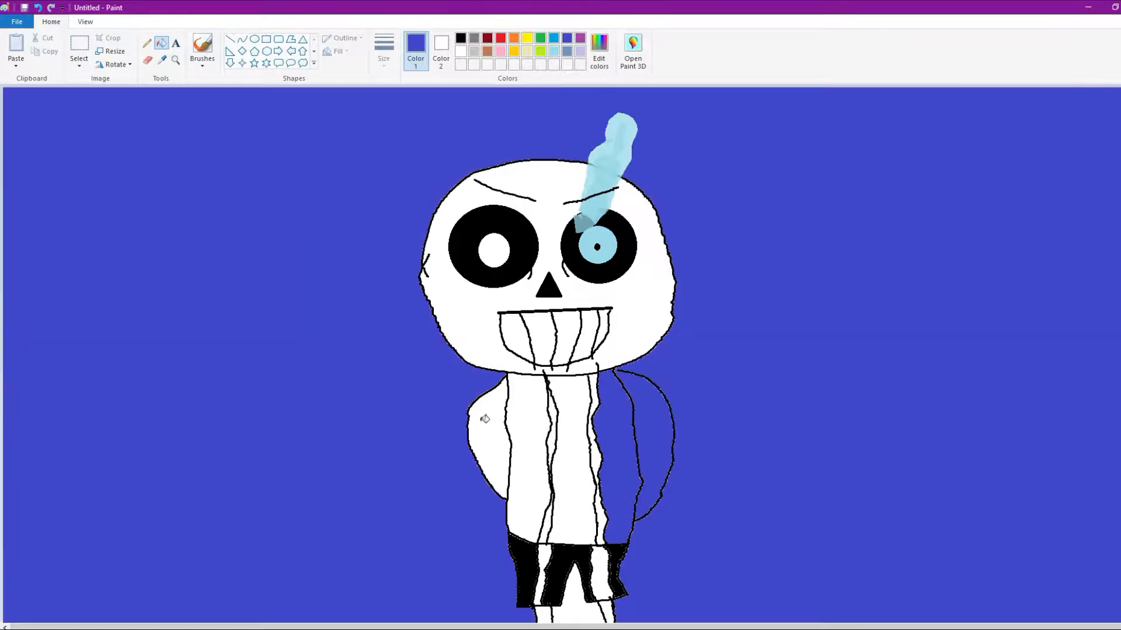
pyautogui.click(37, 7)
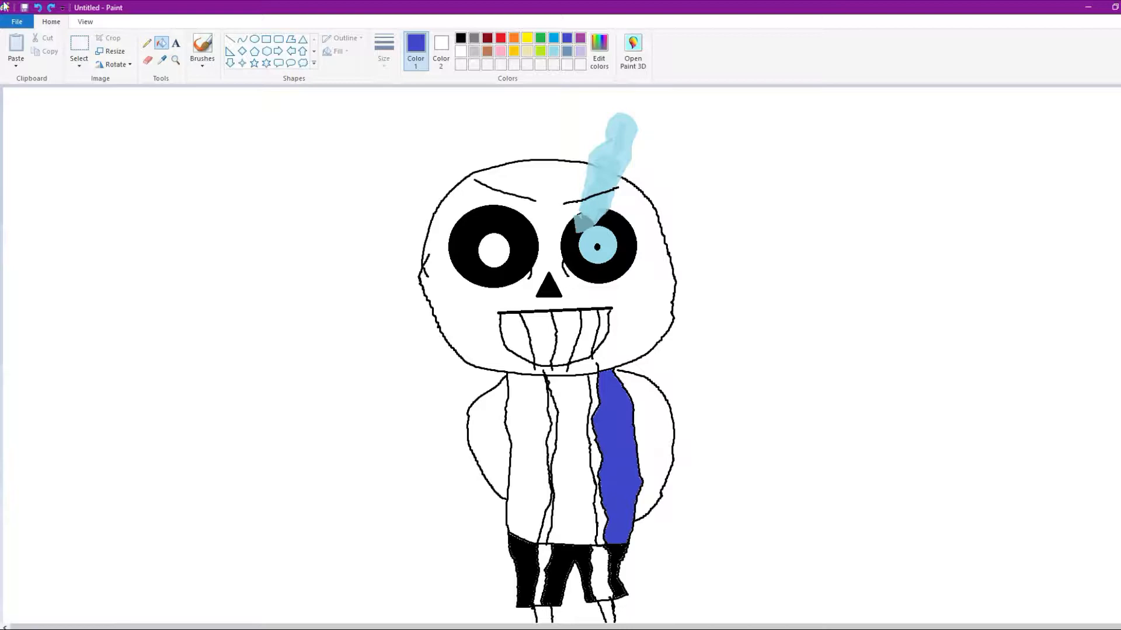
# Return to indigo blue with the fill bucket and colour the right arm.
pyautogui.click(203, 49)
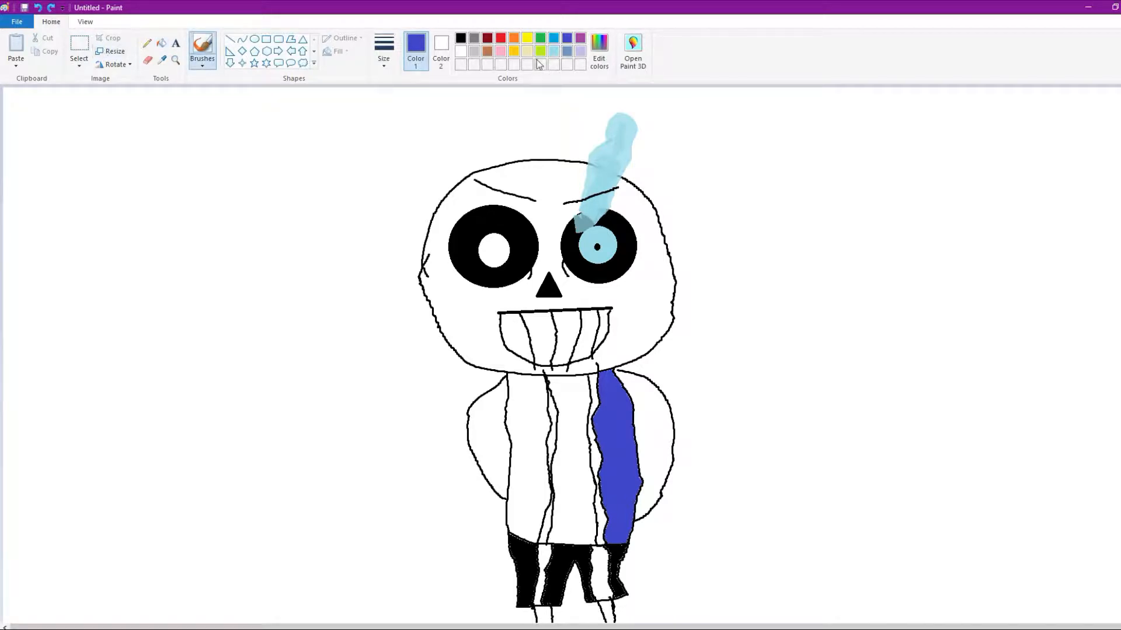
pyautogui.click(461, 39)
pyautogui.click(567, 39)
pyautogui.click(162, 44)
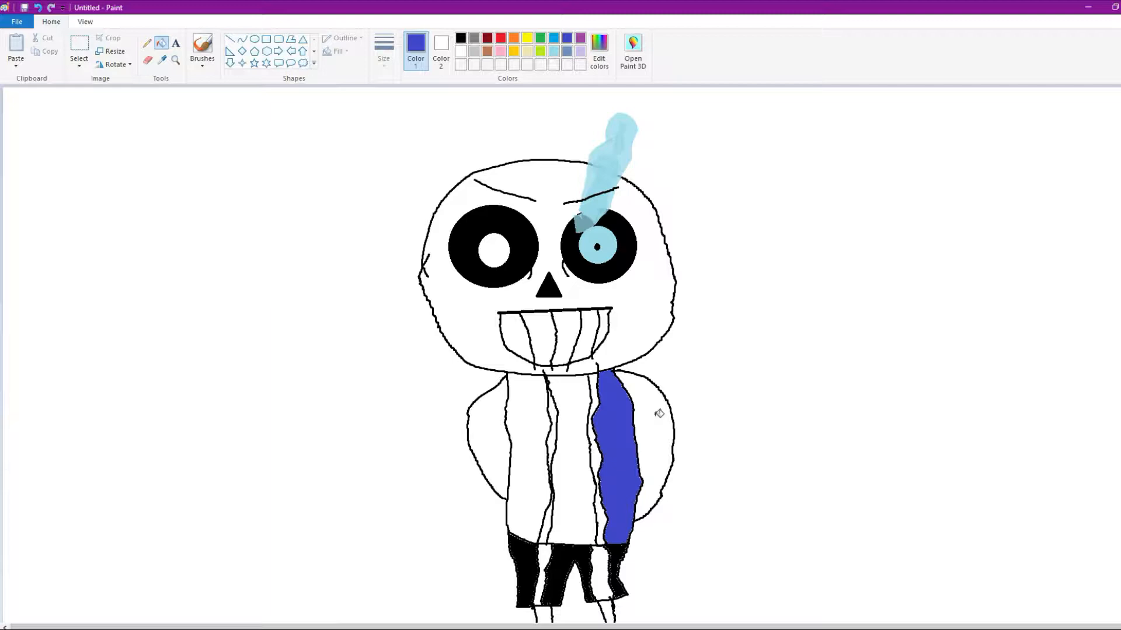
pyautogui.click(659, 413)
# Fill the left jacket panel and left arm blue, then switch to light grey.
pyautogui.click(522, 441)
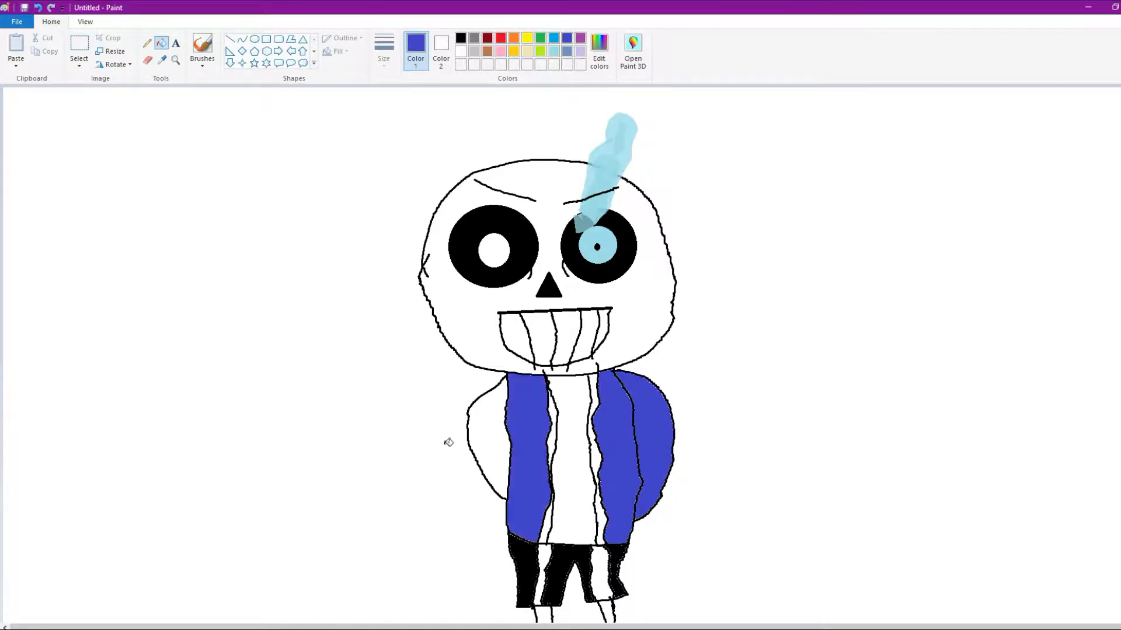
pyautogui.click(487, 436)
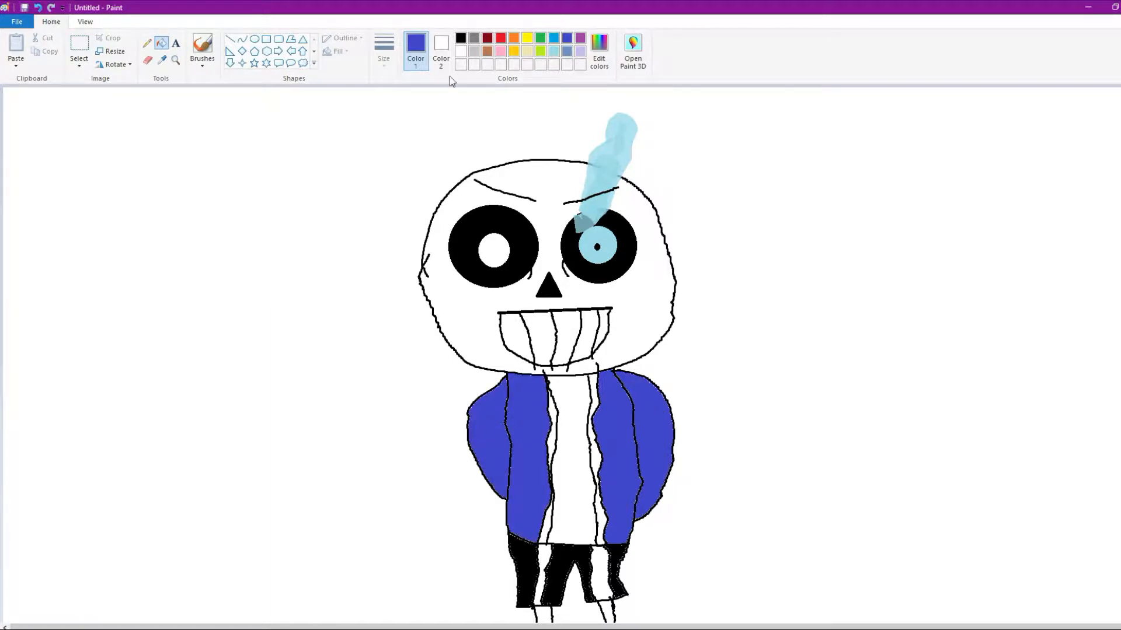
pyautogui.click(476, 50)
# Fill the thin strips on both sides of the shirt grey as jacket trim.
pyautogui.click(554, 429)
pyautogui.click(593, 392)
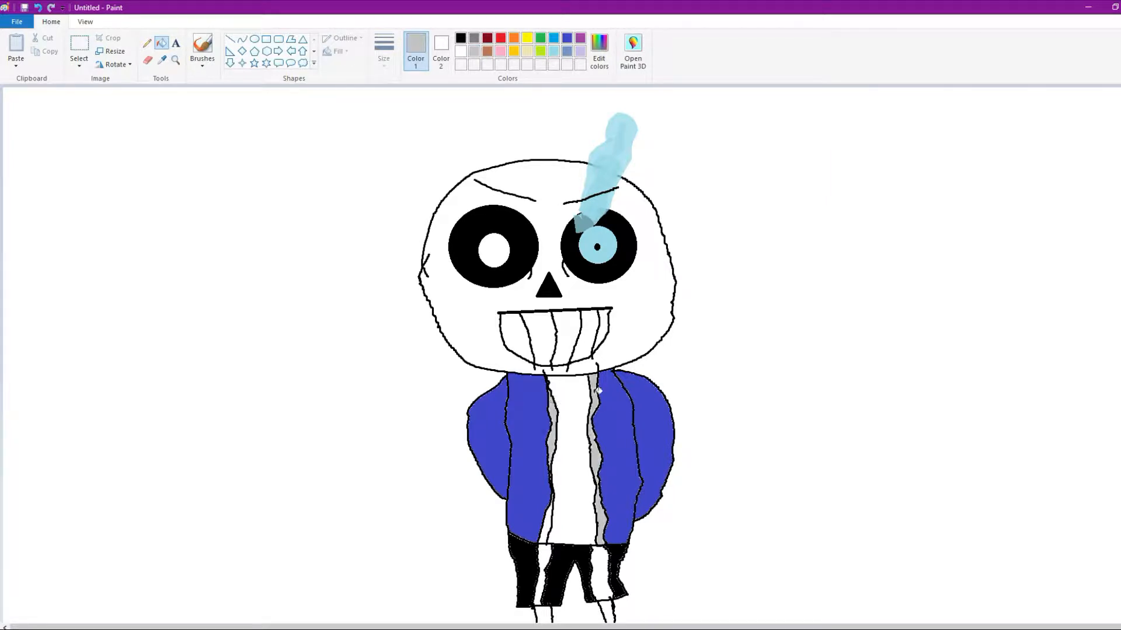
pyautogui.click(553, 518)
# Handwrite 'lazy' in black brush strokes left of the skeleton.
pyautogui.click(461, 39)
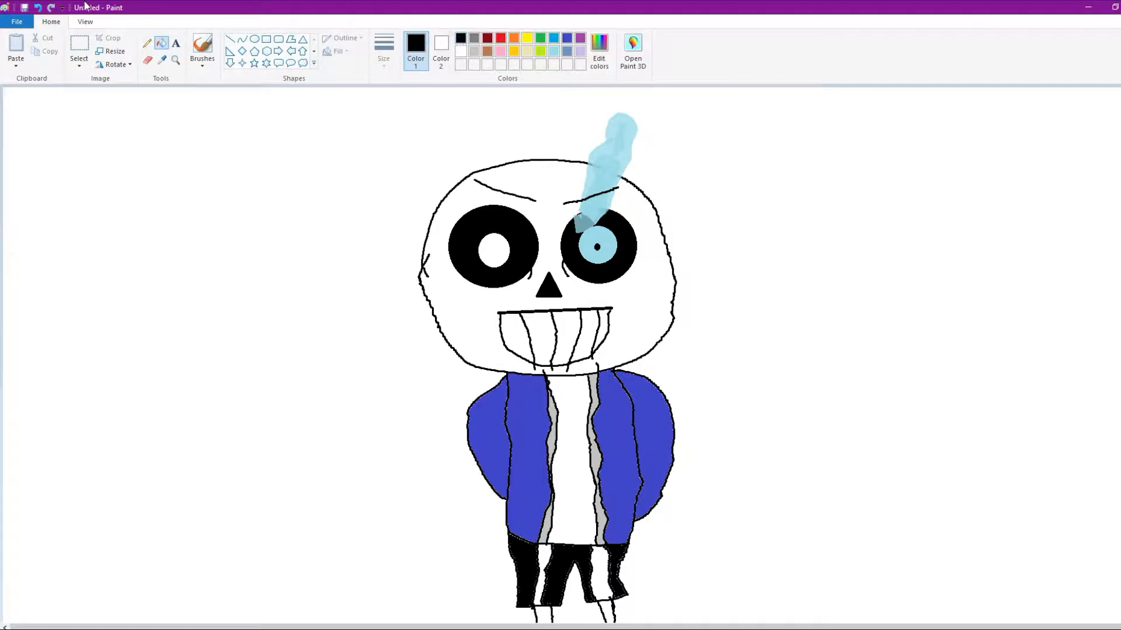
pyautogui.click(205, 46)
pyautogui.moveTo(70, 396); pyautogui.dragTo(77, 260)
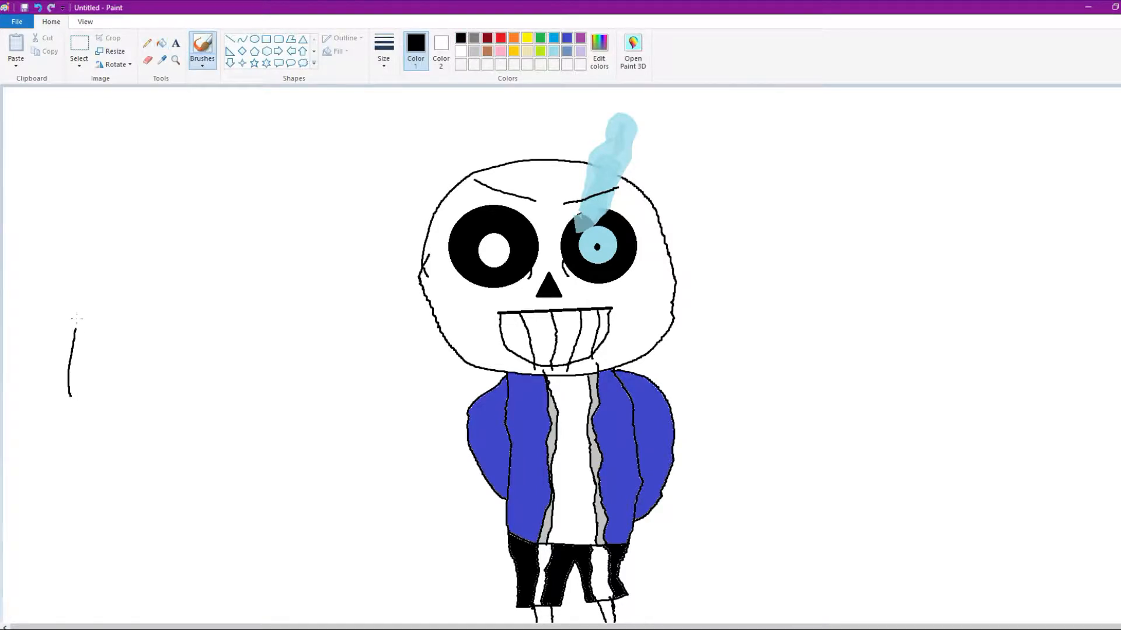
pyautogui.moveTo(113, 365); pyautogui.dragTo(110, 373)
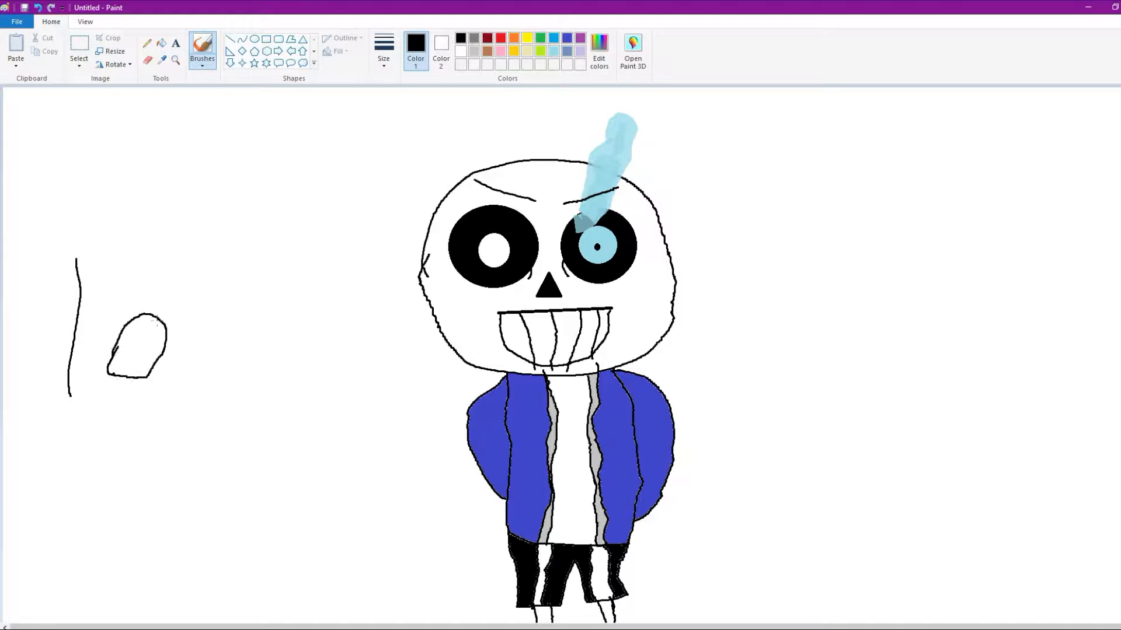
pyautogui.moveTo(156, 319); pyautogui.dragTo(186, 370)
pyautogui.moveTo(210, 311); pyautogui.dragTo(282, 366)
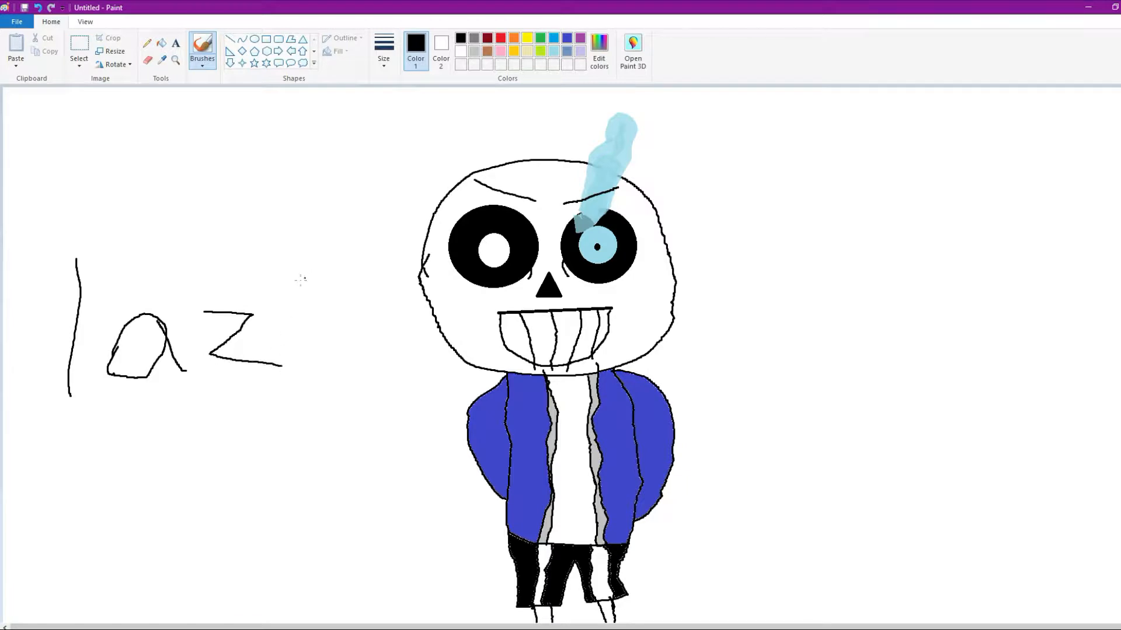
pyautogui.moveTo(293, 294); pyautogui.dragTo(289, 402)
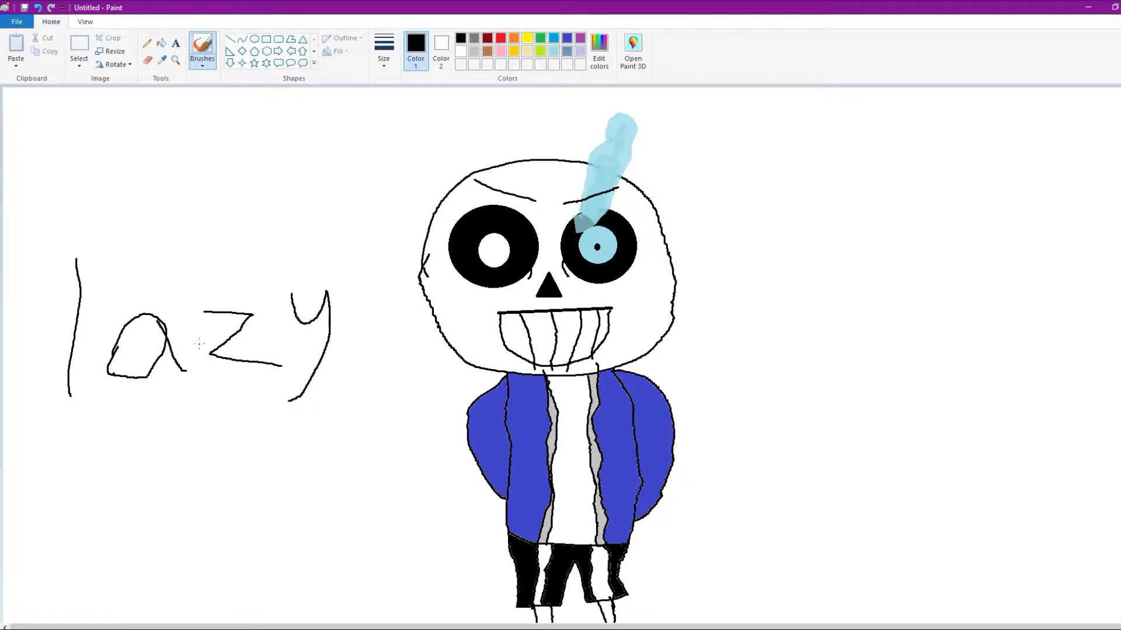
# Draw three rising Z's above 'lazy'.
pyautogui.moveTo(130, 226); pyautogui.dragTo(215, 273)
pyautogui.moveTo(279, 178); pyautogui.dragTo(344, 252)
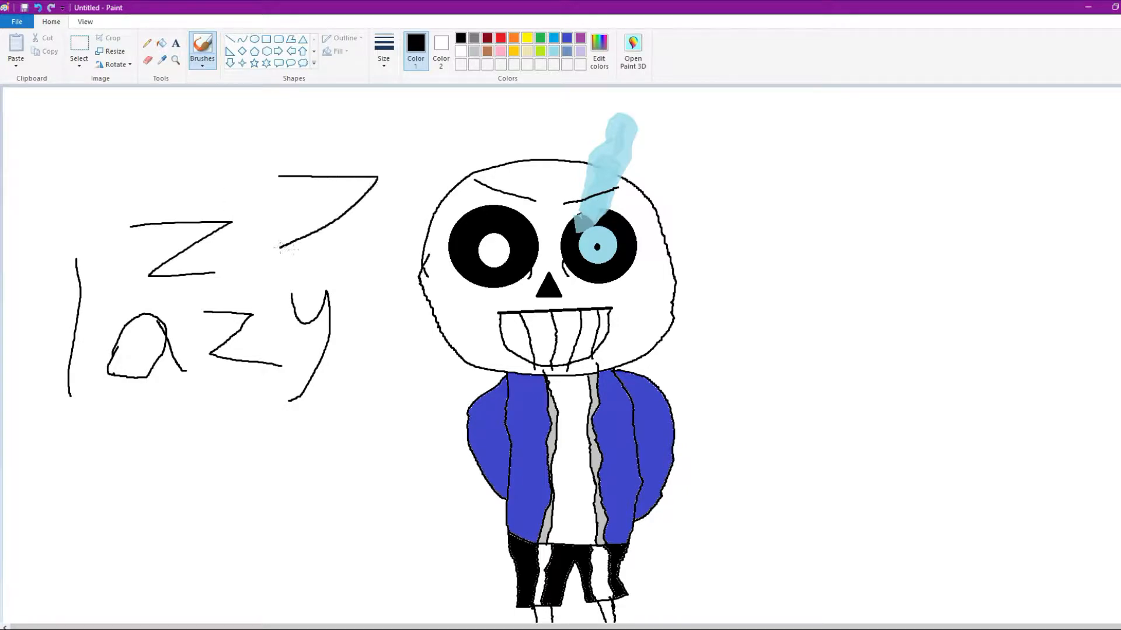
pyautogui.moveTo(386, 158); pyautogui.dragTo(427, 188)
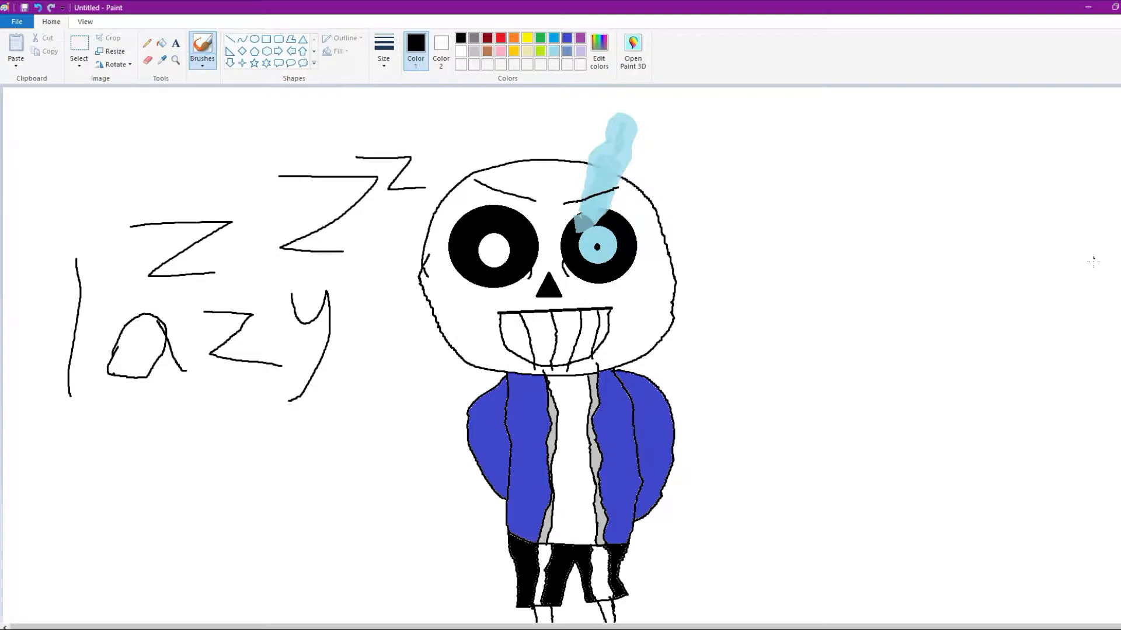
# Outline a sock with heel and detail lines right of the skeleton.
pyautogui.moveTo(883, 250)
pyautogui.mouseDown()
pyautogui.moveTo(949, 254)
pyautogui.moveTo(884, 255)
pyautogui.mouseUp()
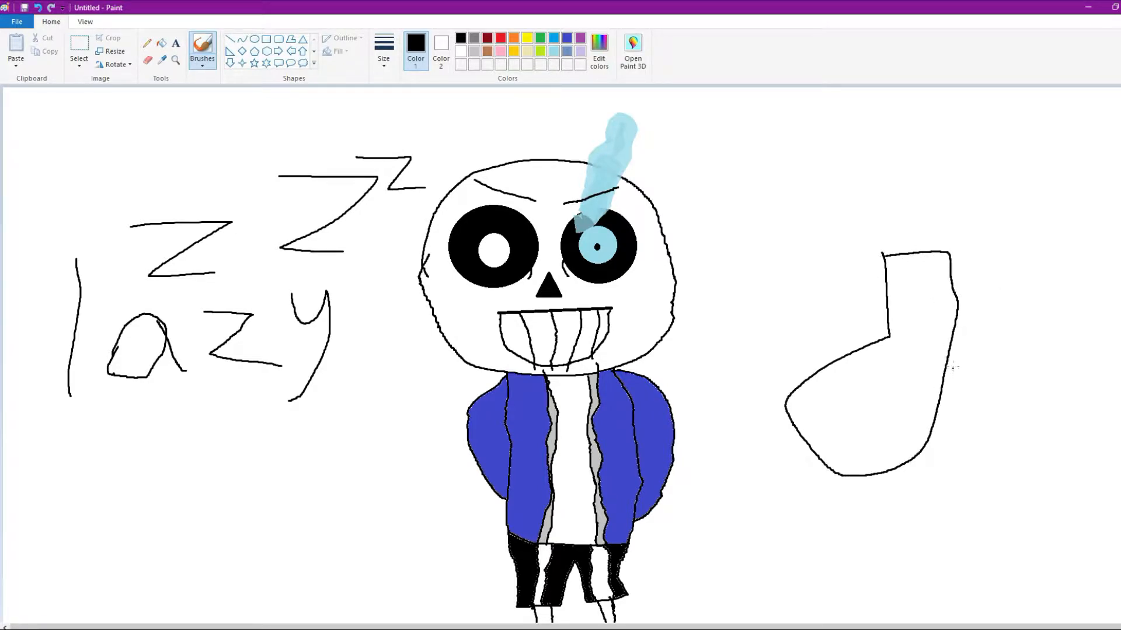
pyautogui.moveTo(944, 368); pyautogui.dragTo(925, 429)
pyautogui.moveTo(826, 373); pyautogui.dragTo(861, 473)
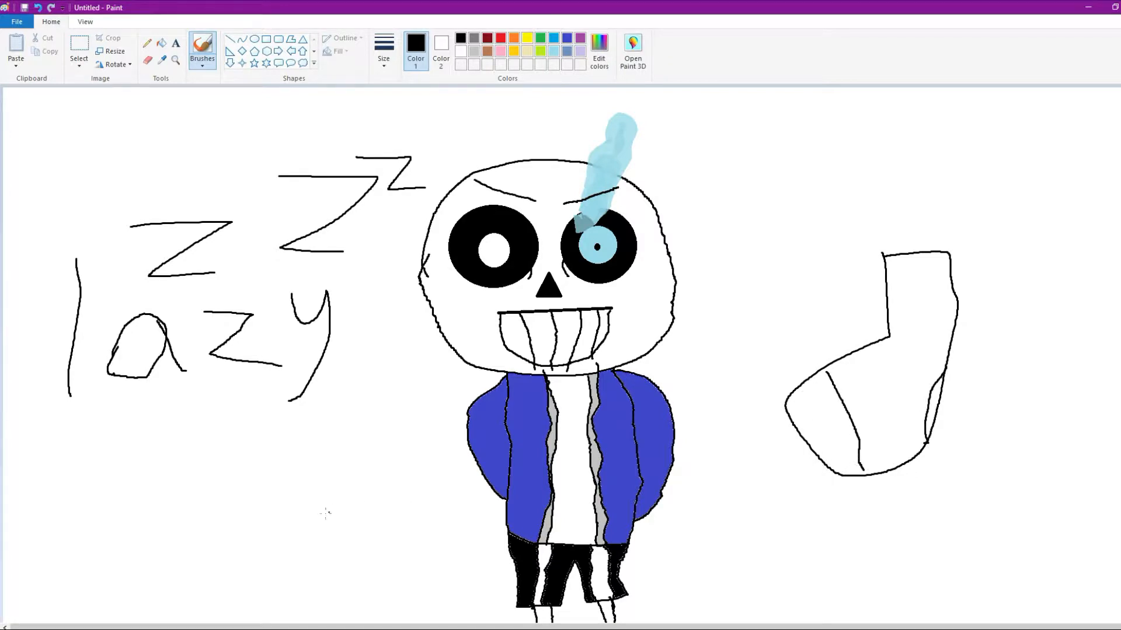
# Draw a pizza slice with toppings below 'lazy', then start a bedpost above the sock.
pyautogui.moveTo(215, 537)
pyautogui.mouseDown()
pyautogui.moveTo(359, 459)
pyautogui.moveTo(263, 600)
pyautogui.moveTo(202, 565)
pyautogui.moveTo(214, 537)
pyautogui.moveTo(274, 596)
pyautogui.mouseUp()
pyautogui.moveTo(254, 543)
pyautogui.mouseDown()
pyautogui.moveTo(263, 552)
pyautogui.moveTo(280, 538)
pyautogui.moveTo(284, 552)
pyautogui.mouseUp()
pyautogui.moveTo(325, 492)
pyautogui.mouseDown()
pyautogui.moveTo(336, 517)
pyautogui.moveTo(326, 493)
pyautogui.mouseUp()
pyautogui.moveTo(235, 542); pyautogui.dragTo(244, 526)
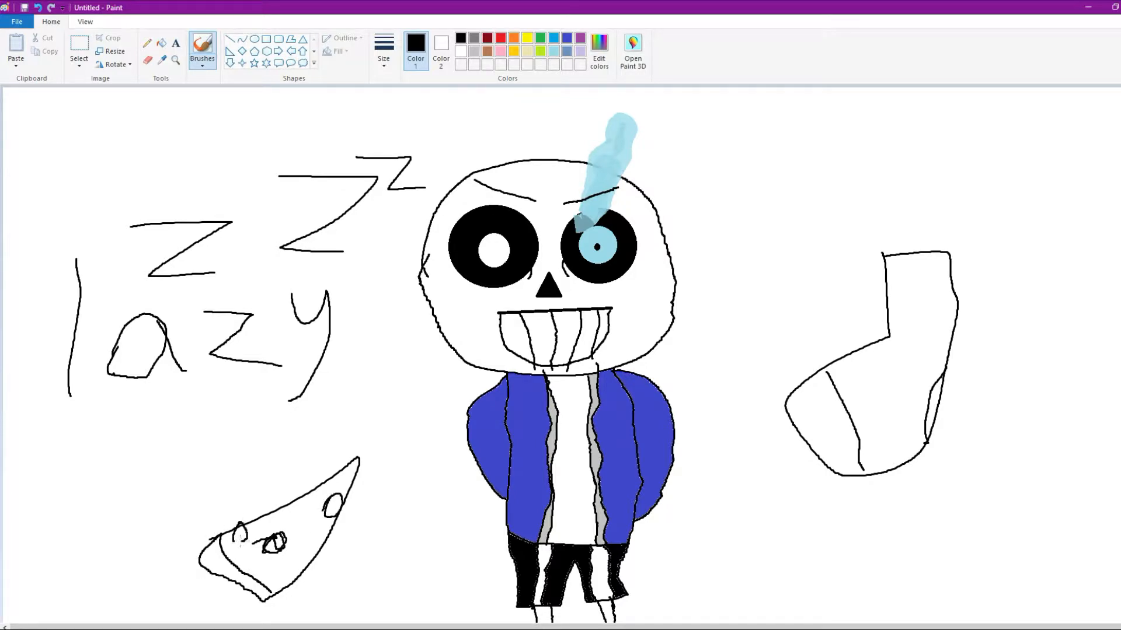
pyautogui.moveTo(315, 539); pyautogui.dragTo(305, 557)
pyautogui.moveTo(912, 231)
pyautogui.mouseDown()
pyautogui.moveTo(900, 151)
pyautogui.moveTo(750, 196)
pyautogui.moveTo(762, 196)
pyautogui.moveTo(762, 228)
pyautogui.moveTo(781, 184)
pyautogui.moveTo(812, 215)
pyautogui.moveTo(827, 180)
pyautogui.moveTo(841, 213)
pyautogui.moveTo(884, 193)
pyautogui.moveTo(902, 223)
pyautogui.mouseUp()
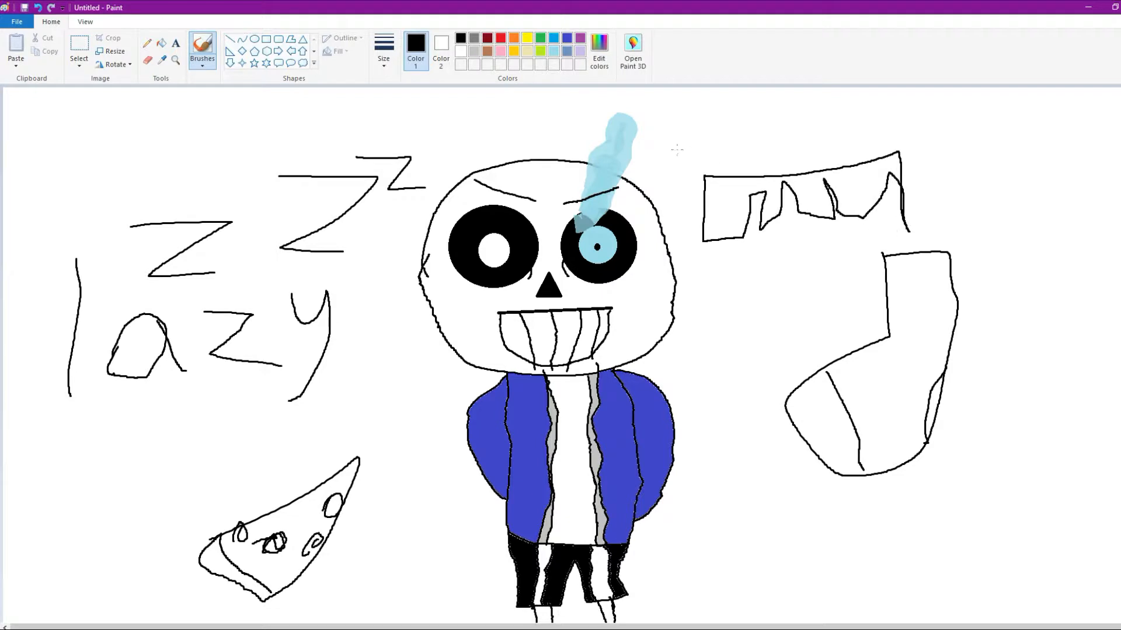
# Draw the bed's frame outline above the sock, undoing a stray stroke.
pyautogui.moveTo(870, 160)
pyautogui.mouseDown()
pyautogui.moveTo(879, 122)
pyautogui.moveTo(899, 128)
pyautogui.mouseUp()
pyautogui.moveTo(899, 127)
pyautogui.mouseDown()
pyautogui.moveTo(906, 164)
pyautogui.moveTo(744, 156)
pyautogui.moveTo(706, 170)
pyautogui.moveTo(823, 179)
pyautogui.moveTo(884, 161)
pyautogui.moveTo(795, 184)
pyautogui.mouseUp()
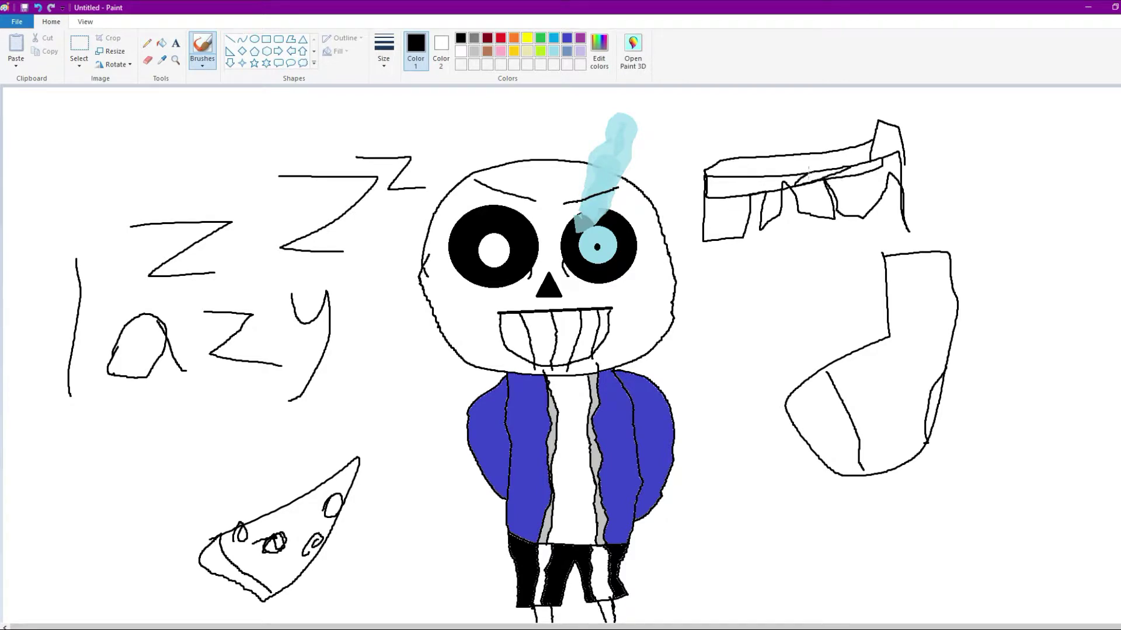
pyautogui.click(35, 9)
# Fill the bed's top and outline blue-violet, then return to the black brush.
pyautogui.click(567, 51)
pyautogui.click(163, 47)
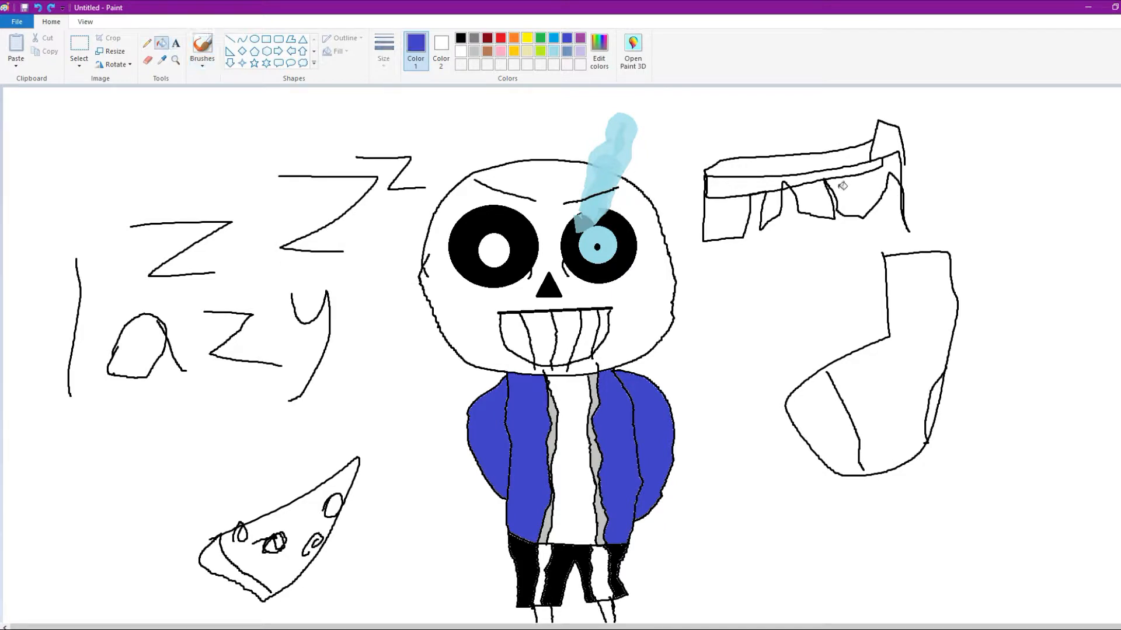
pyautogui.click(755, 169)
pyautogui.click(834, 168)
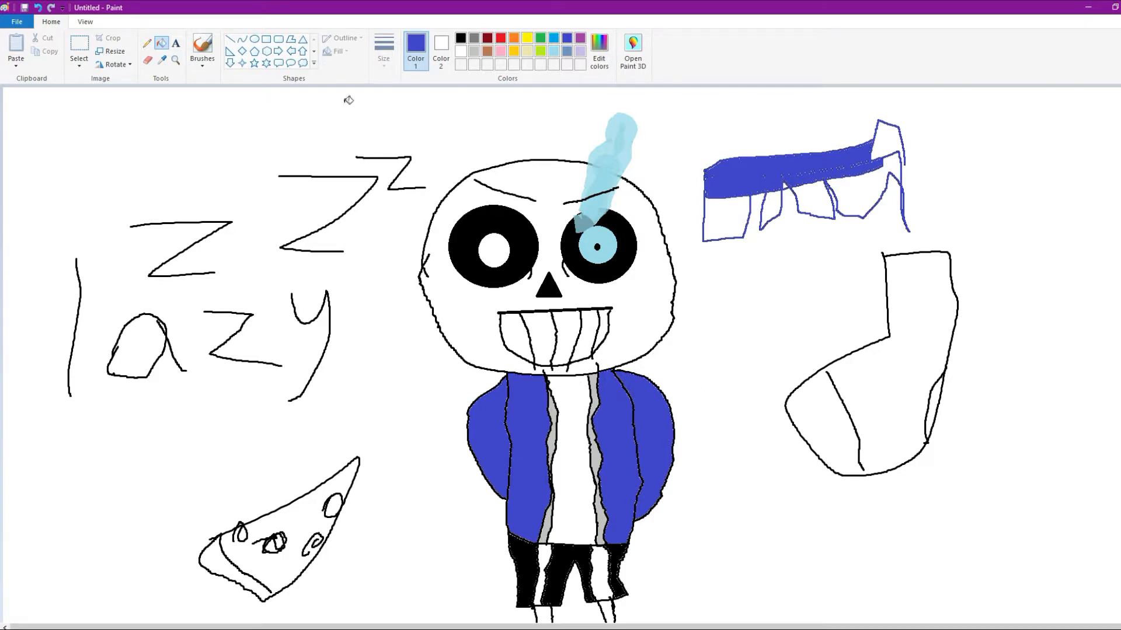
pyautogui.click(462, 39)
pyautogui.click(202, 48)
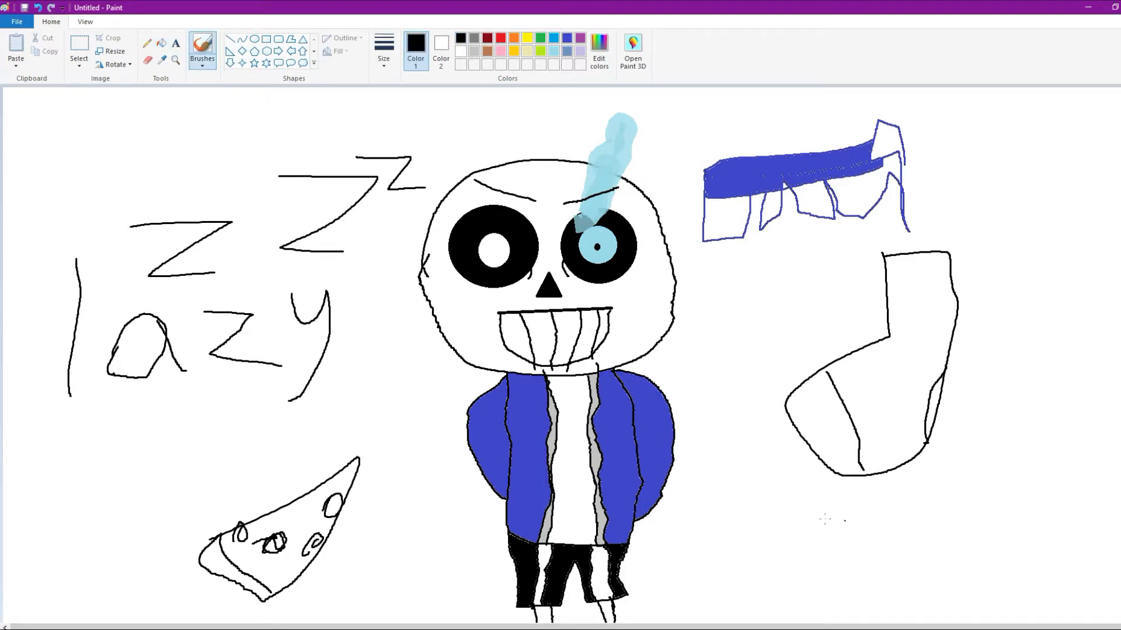
# Scribble the word 'Song' below the sock at the bottom right.
pyautogui.moveTo(774, 501)
pyautogui.mouseDown()
pyautogui.moveTo(749, 562)
pyautogui.moveTo(728, 568)
pyautogui.mouseUp()
pyautogui.moveTo(777, 536)
pyautogui.mouseDown()
pyautogui.moveTo(805, 534)
pyautogui.moveTo(821, 571)
pyautogui.moveTo(865, 556)
pyautogui.moveTo(916, 569)
pyautogui.moveTo(890, 607)
pyautogui.mouseUp()
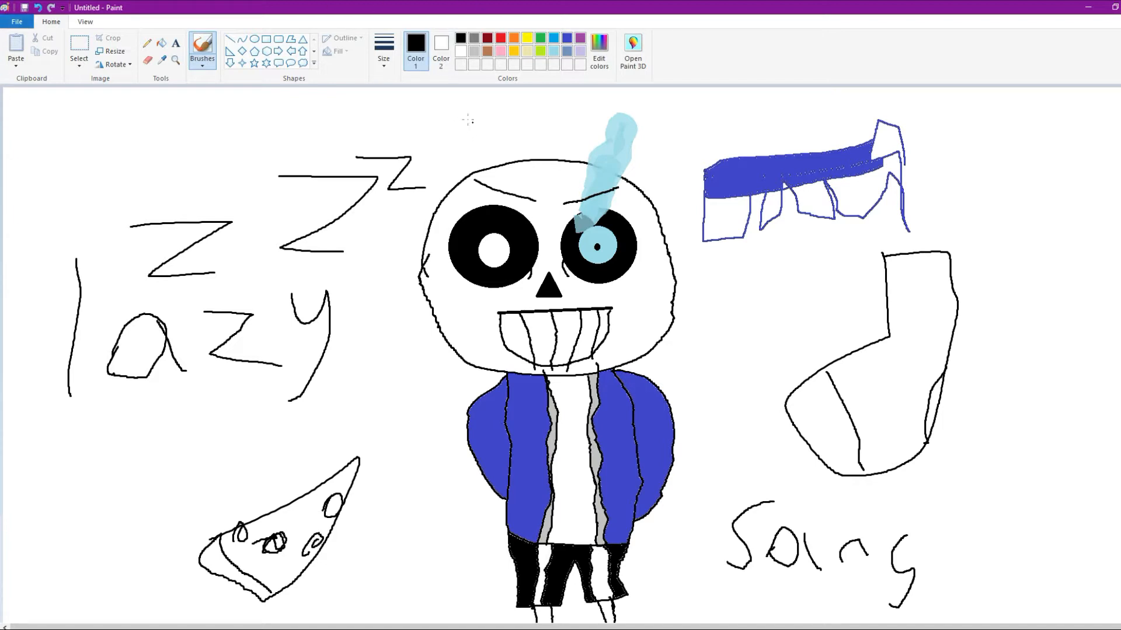
# Letter a black word starting 'SKy' above the skull.
pyautogui.moveTo(472, 108); pyautogui.dragTo(461, 126)
pyautogui.moveTo(503, 121)
pyautogui.mouseDown()
pyautogui.moveTo(492, 135)
pyautogui.moveTo(508, 153)
pyautogui.mouseUp()
pyautogui.moveTo(518, 102)
pyautogui.mouseDown()
pyautogui.moveTo(537, 114)
pyautogui.moveTo(524, 145)
pyautogui.mouseUp()
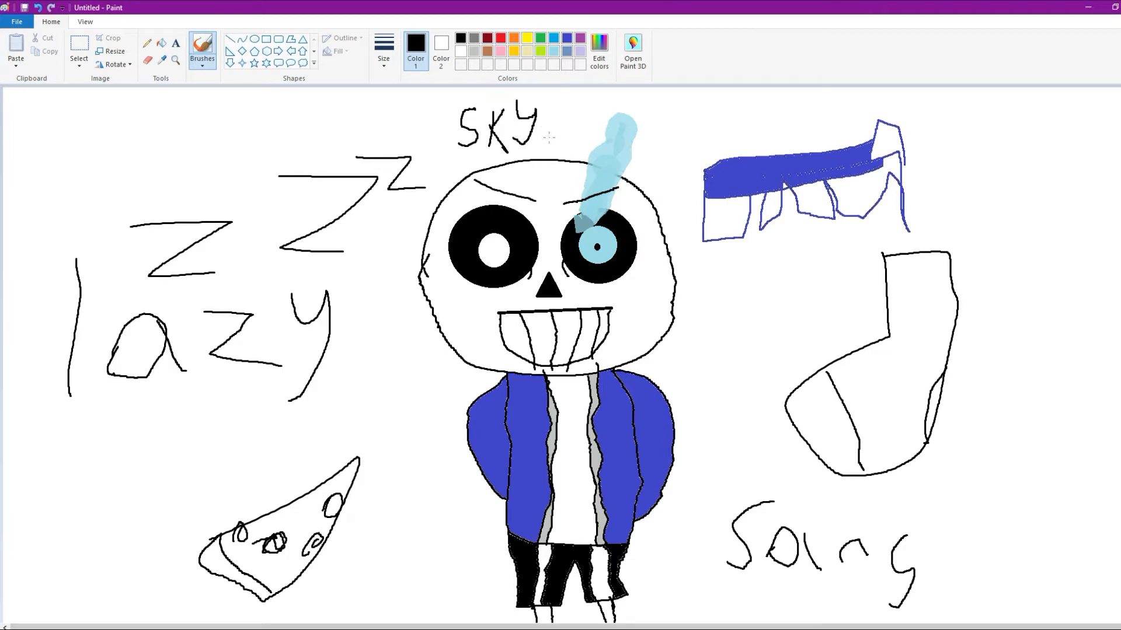
pyautogui.moveTo(555, 102)
pyautogui.mouseDown()
pyautogui.moveTo(552, 143)
pyautogui.moveTo(574, 107)
pyautogui.moveTo(607, 121)
pyautogui.mouseUp()
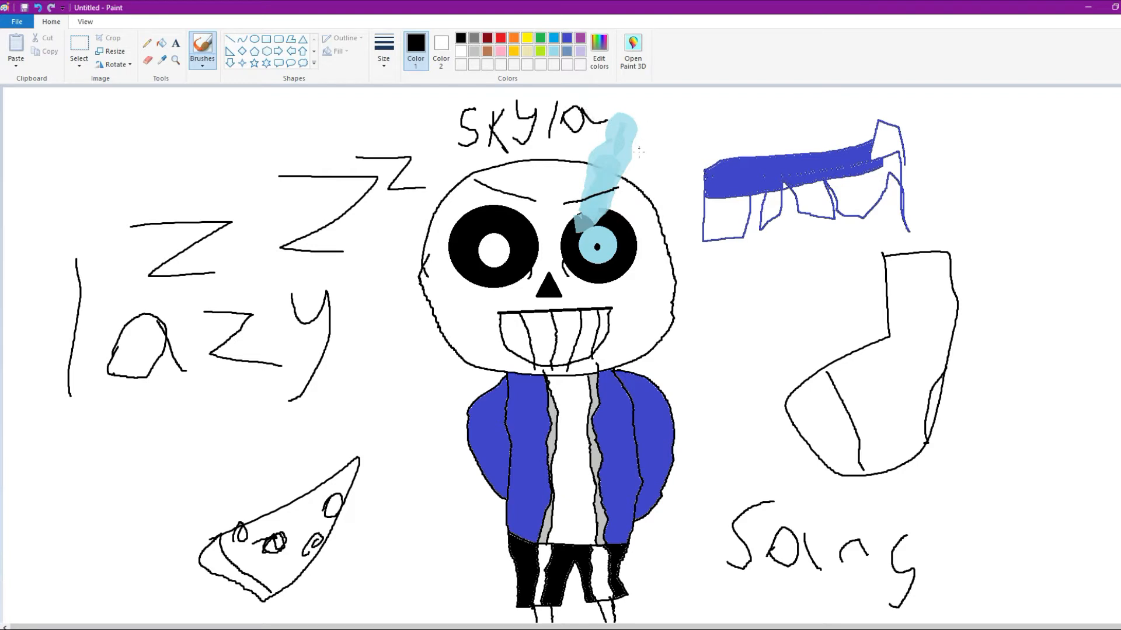